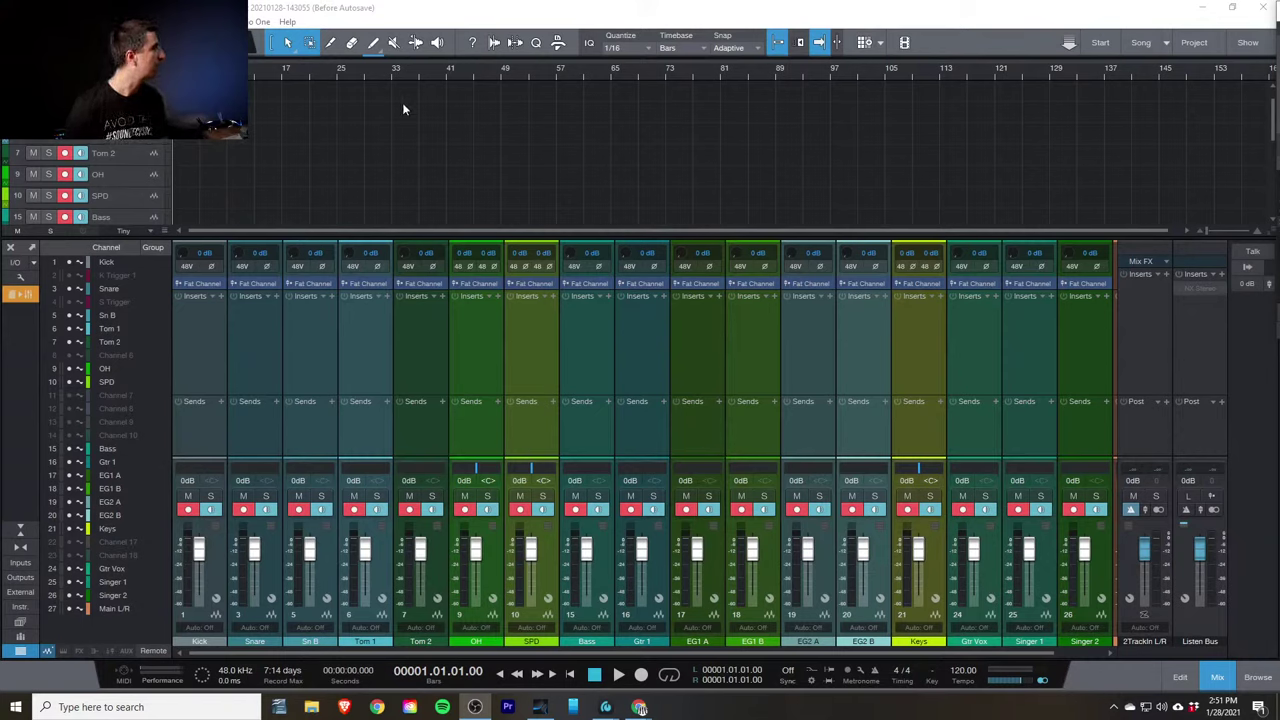
Review the input routing matrix in the song's Audio I/O Setup, down to the stereo pairs at the end of the list
left_click(258, 21)
left_click(286, 197)
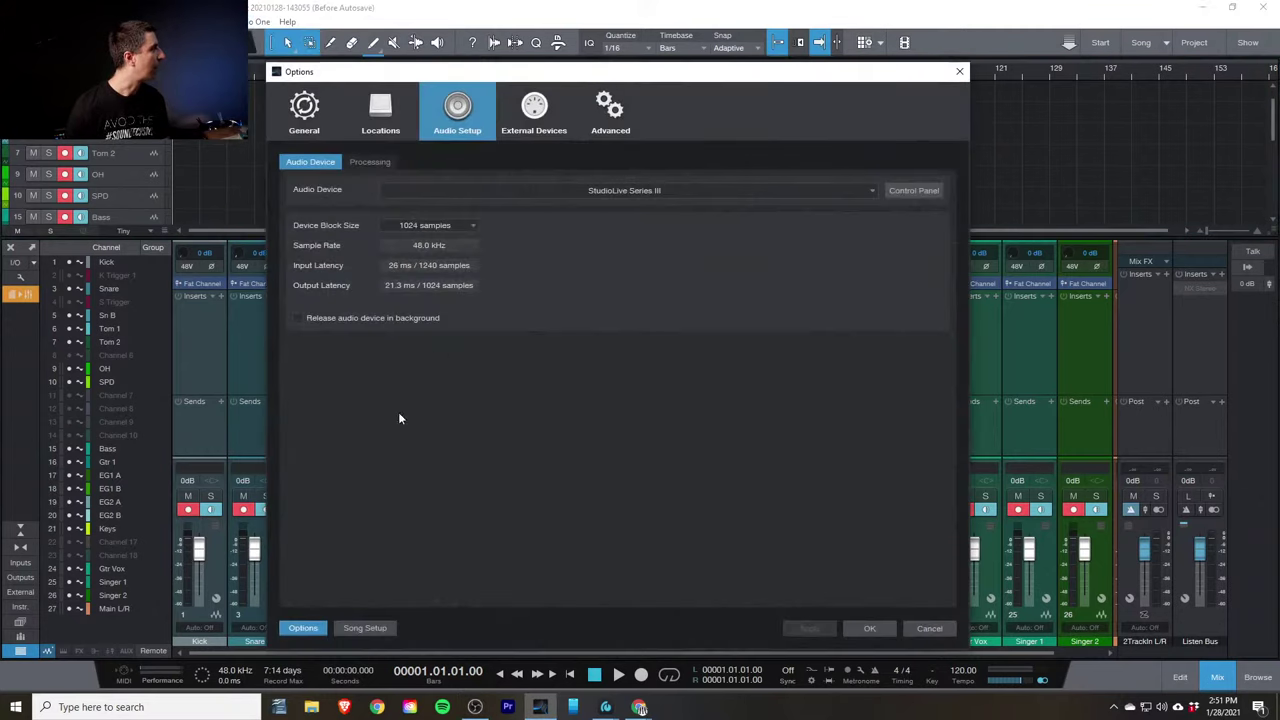
left_click(366, 628)
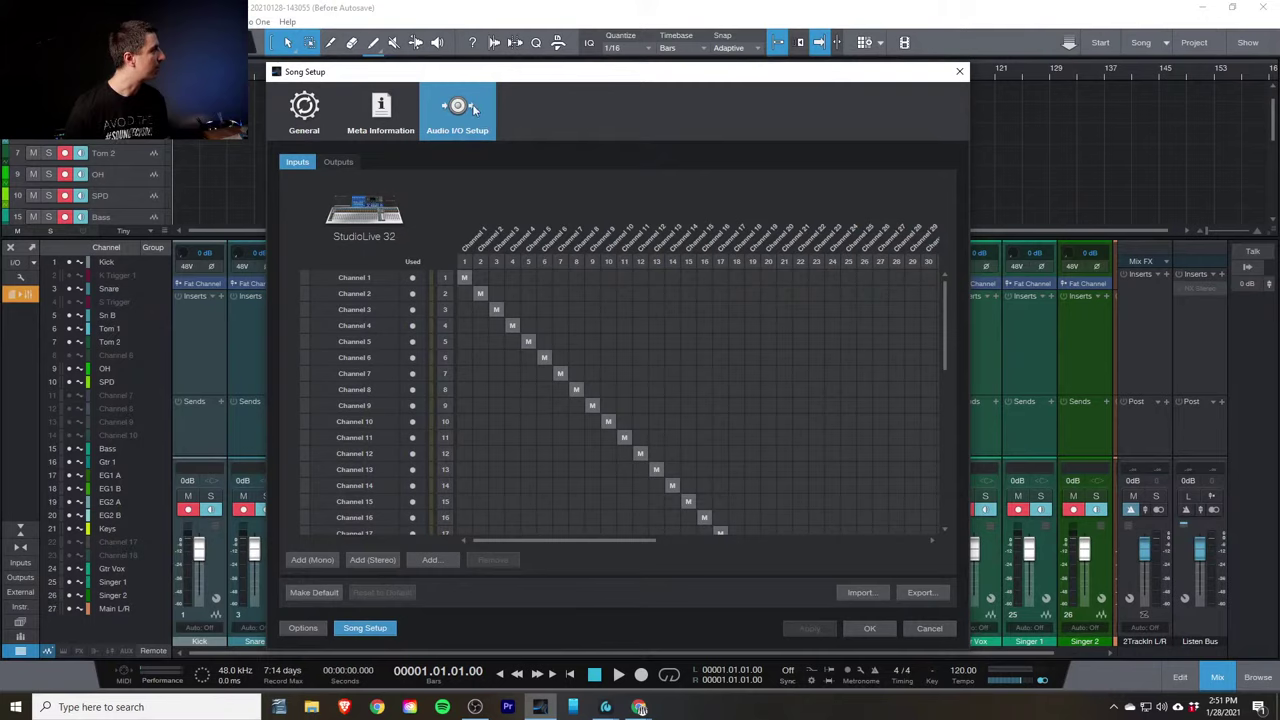
scroll(522, 450, "down", 1)
scroll(522, 444, "down", 8)
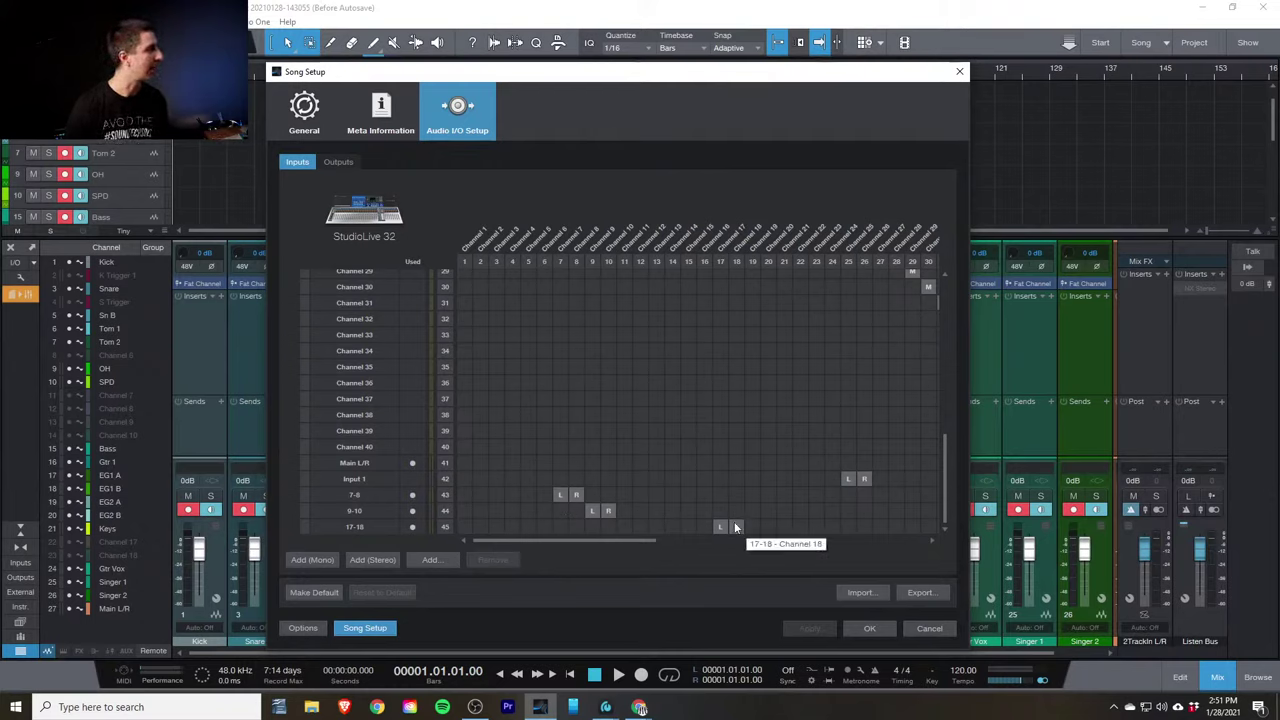
Review the output routing matrix through its last channels and stereo pairs, and close the song setup
left_click(340, 162)
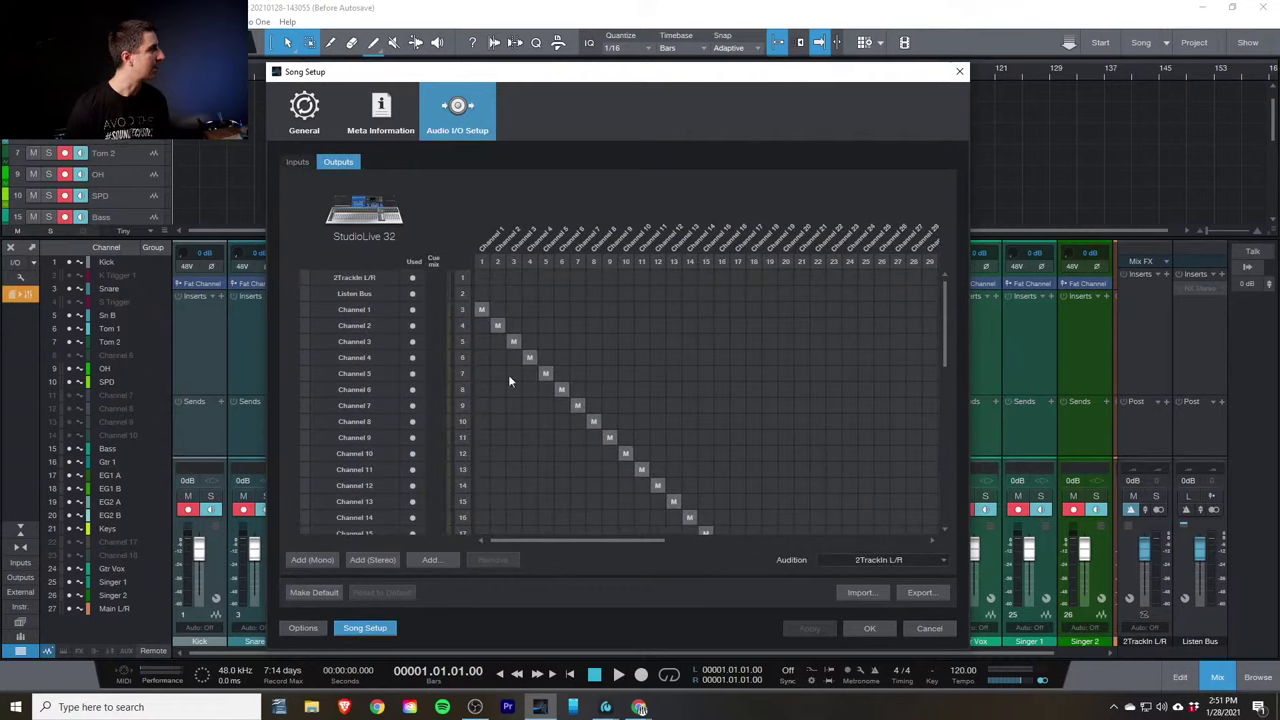
scroll(510, 440, "down", 5)
scroll(511, 450, "down", 5)
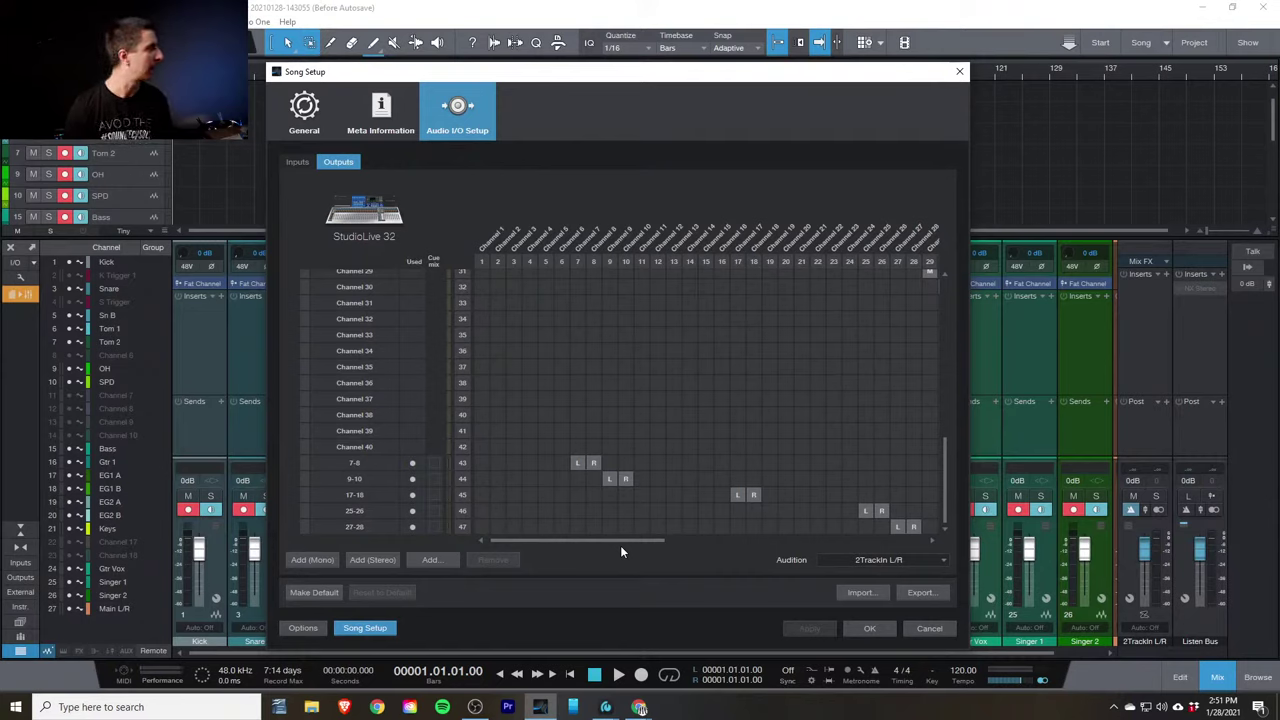
left_click_drag(620, 545, 681, 523)
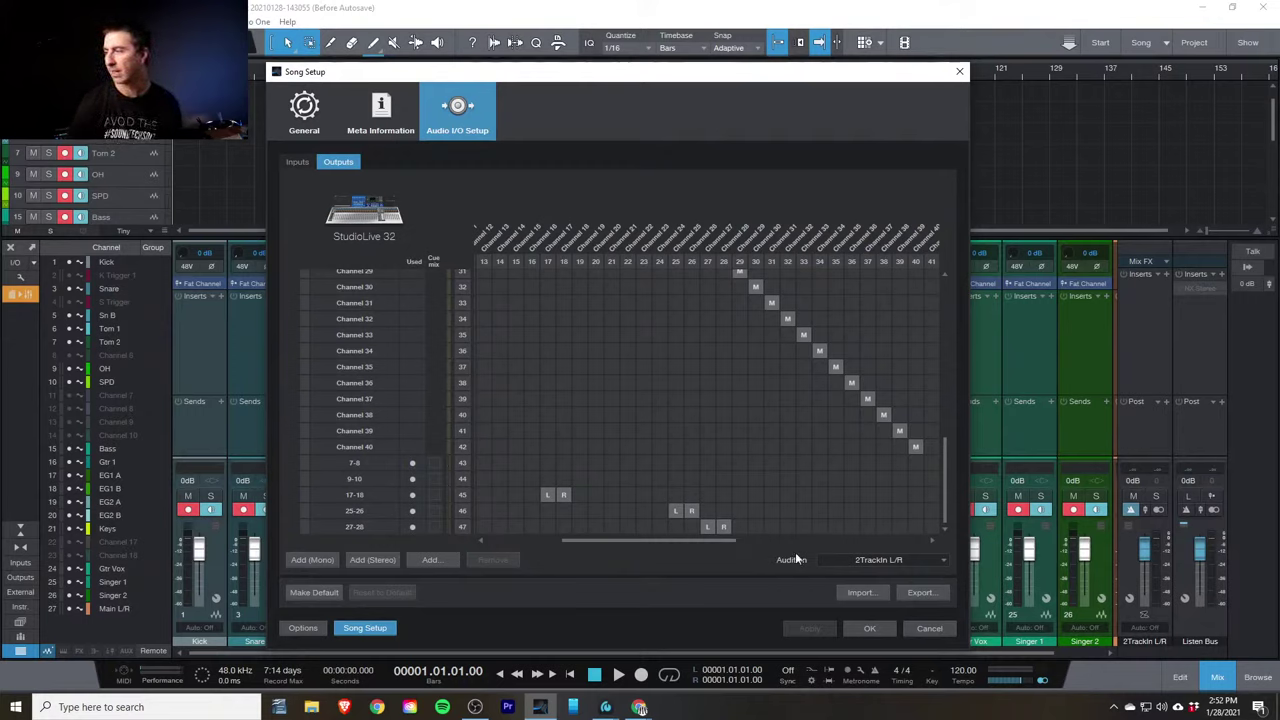
left_click_drag(618, 541, 611, 541)
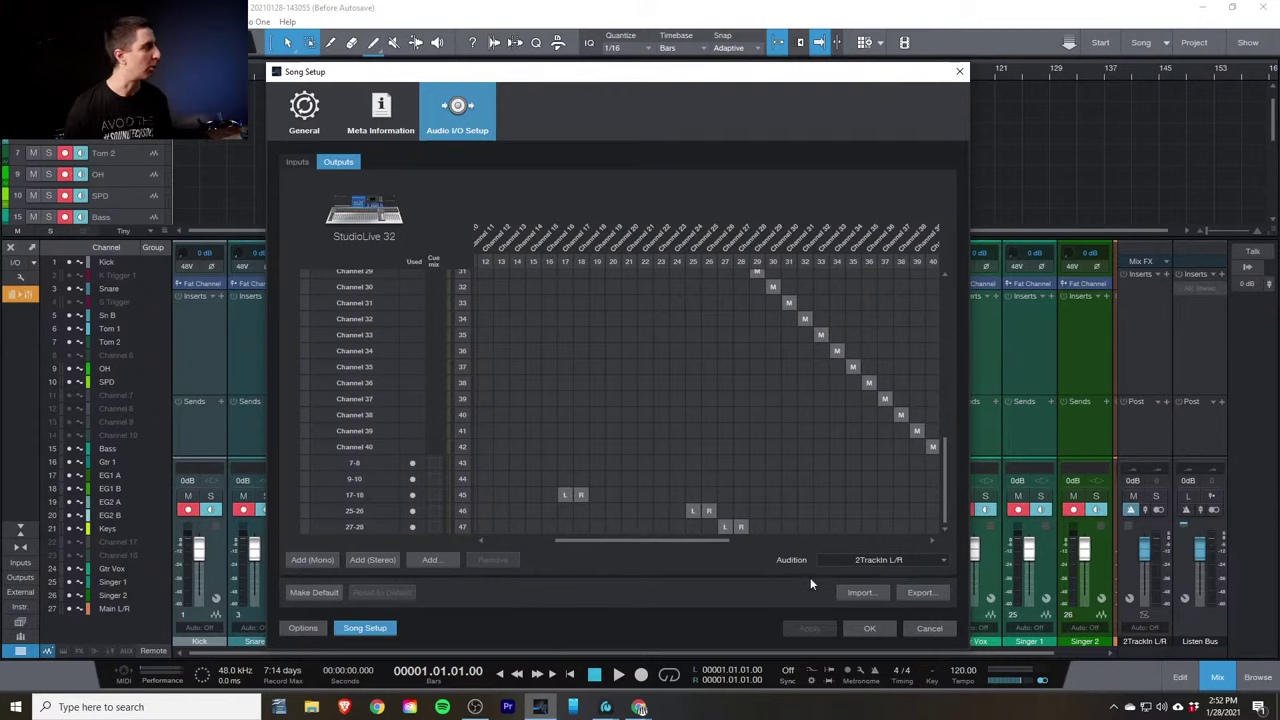
left_click(870, 628)
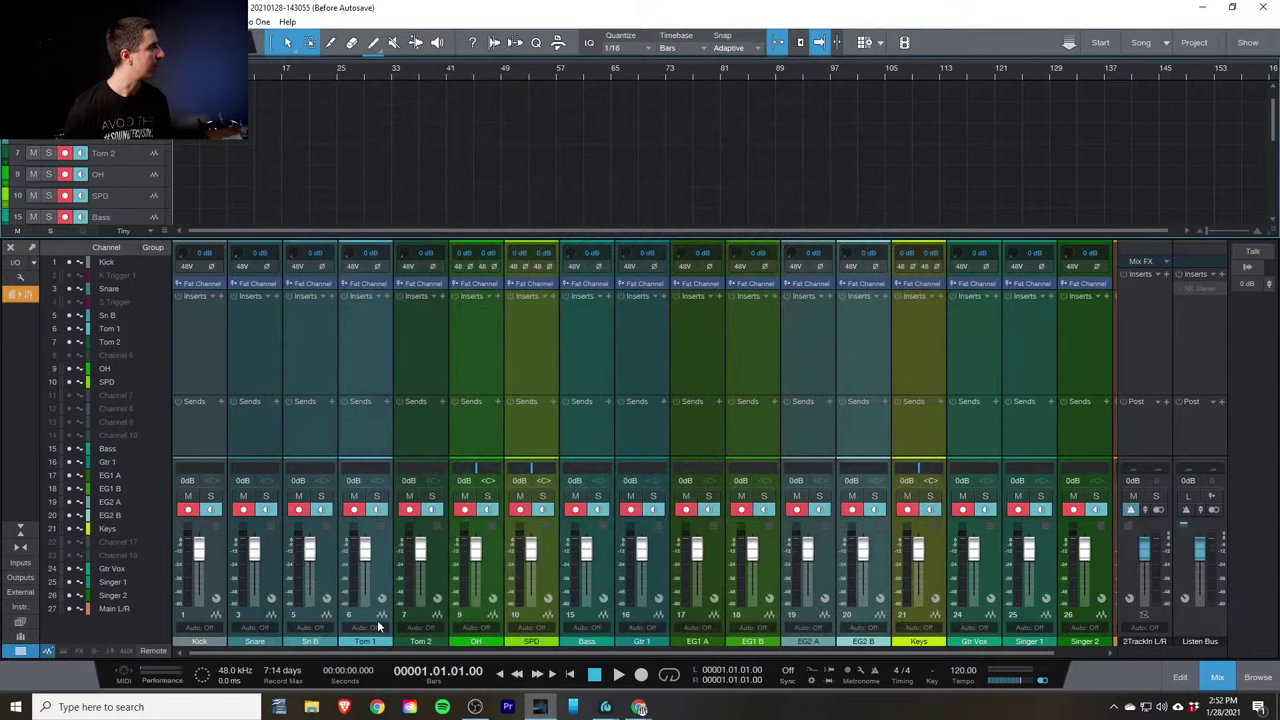
Show the hidden K Trigger 1 and S Trigger channels in the console and enlarge the strips to reveal their input and output routing
left_click(69, 302)
left_click(69, 275)
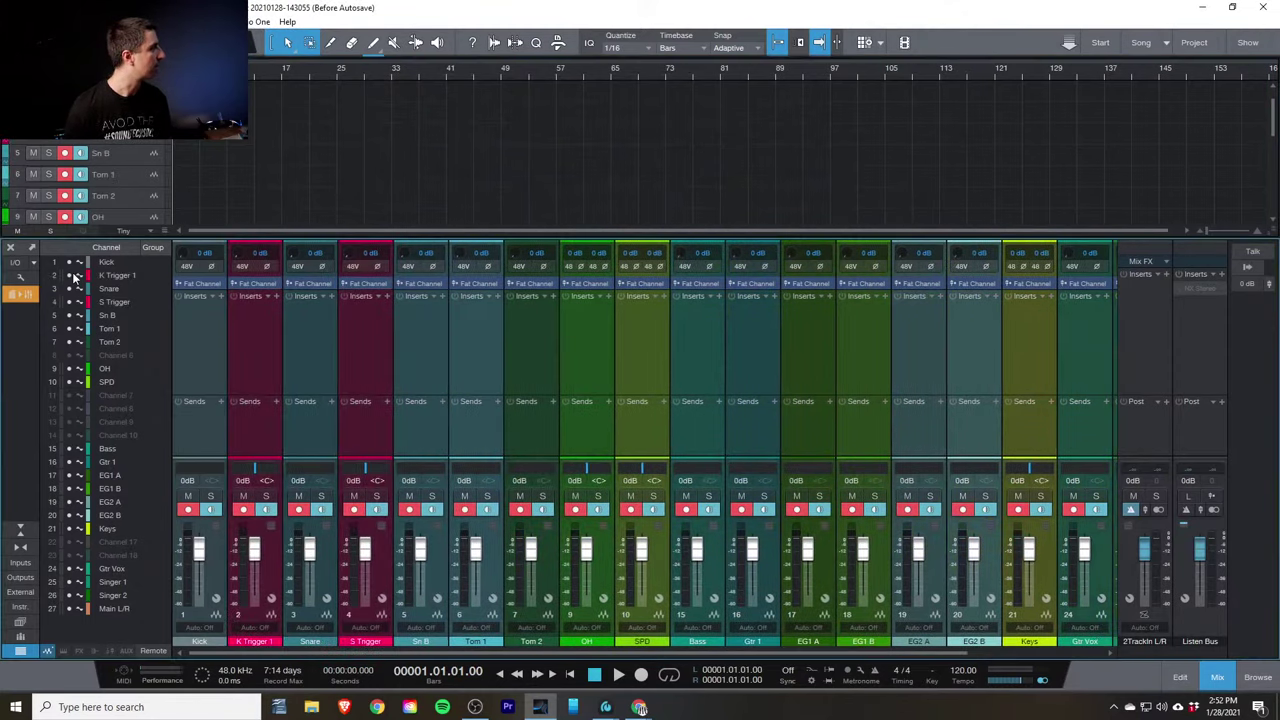
left_click(267, 628)
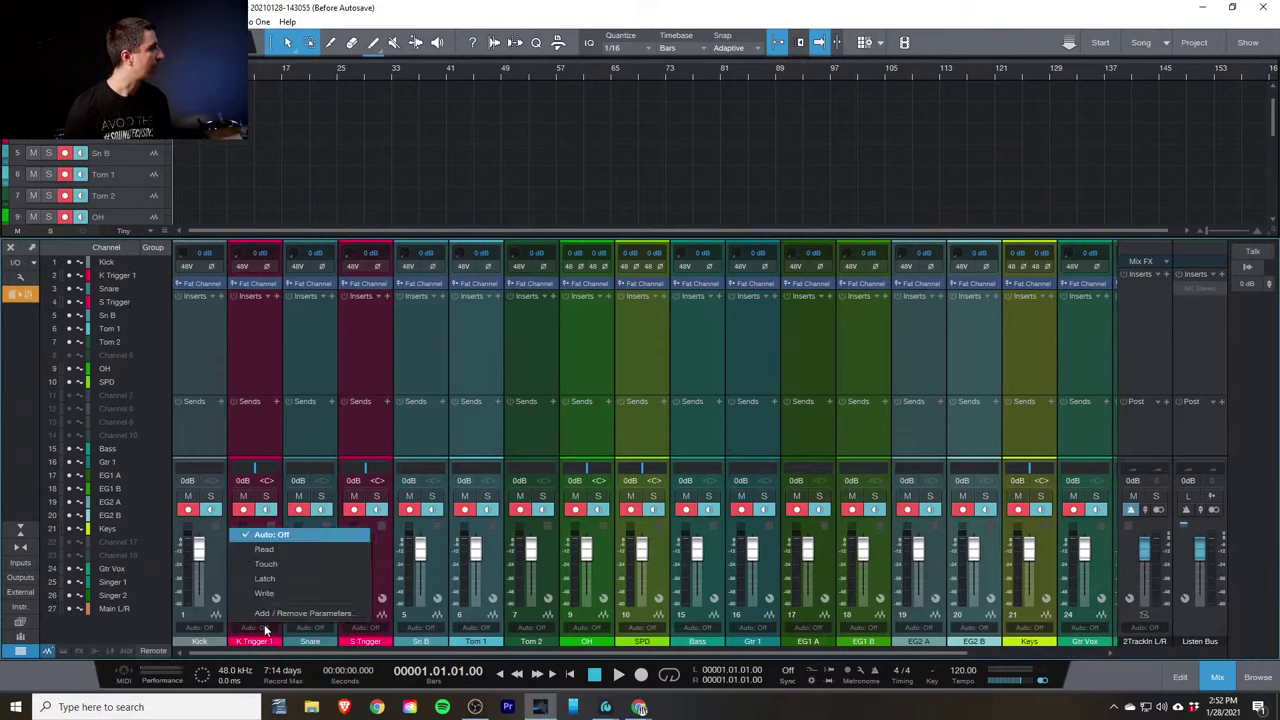
left_click(250, 632)
left_click(268, 363)
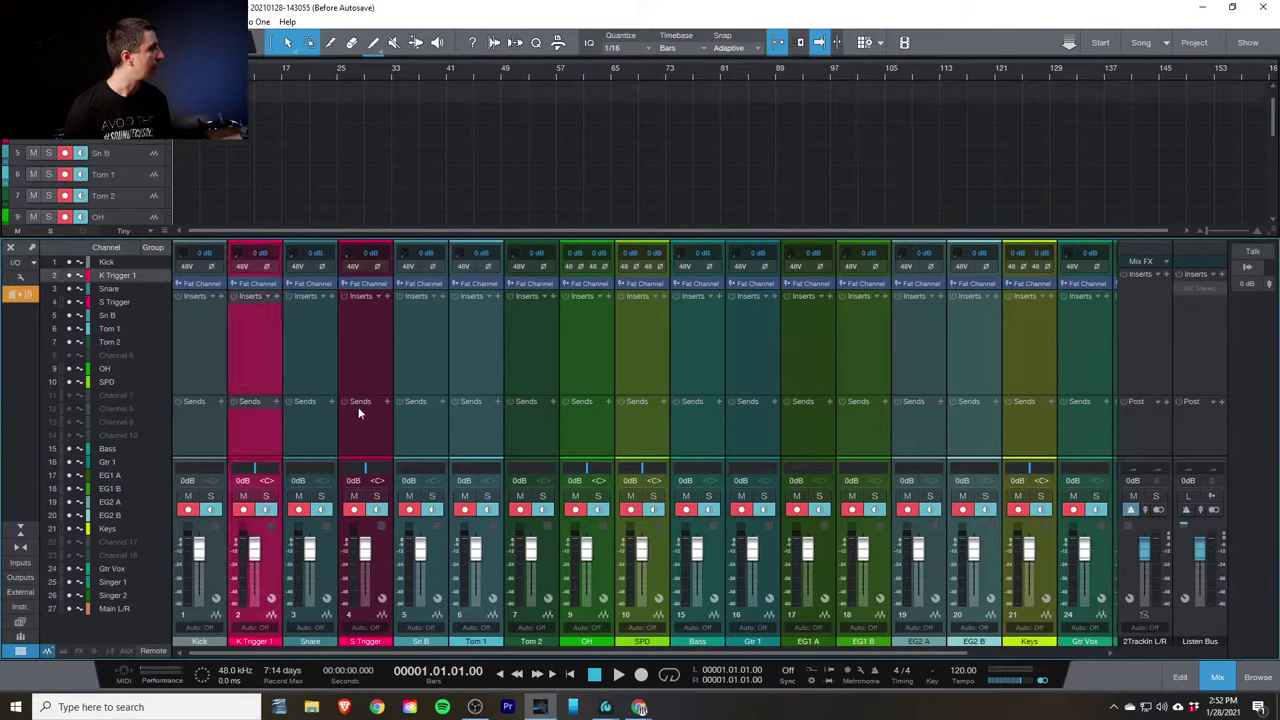
left_click(368, 369)
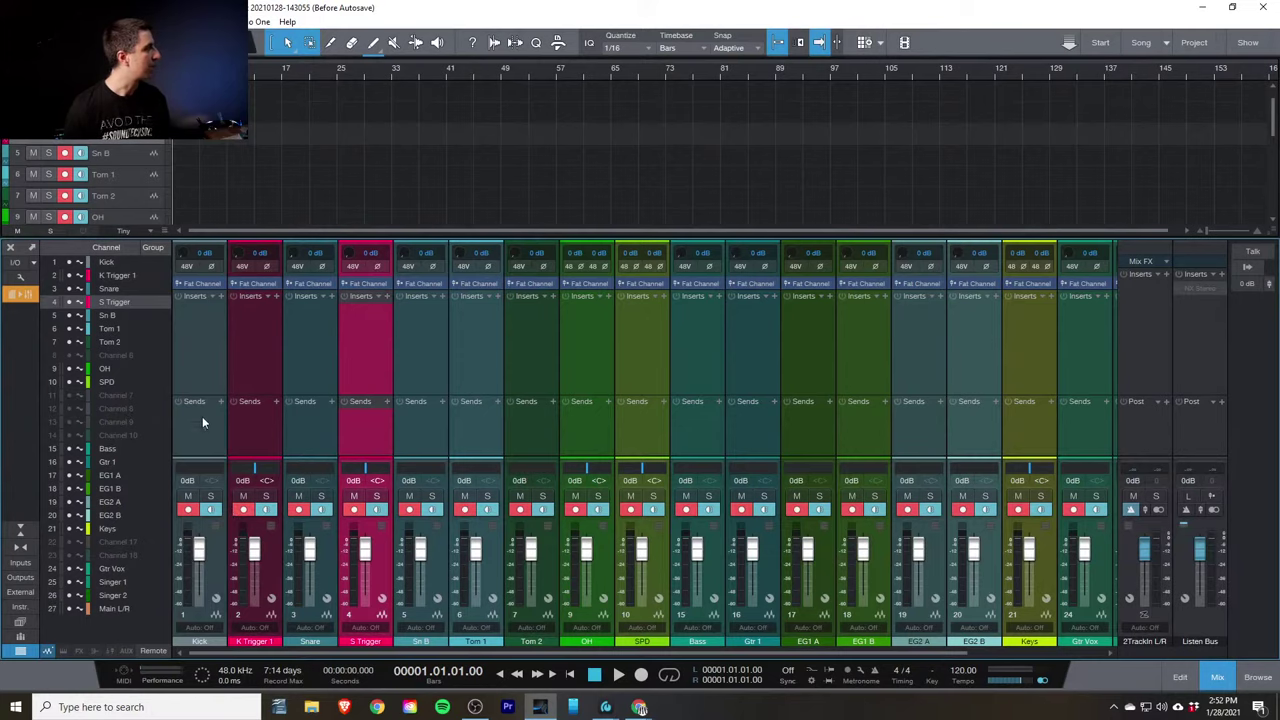
left_click_drag(240, 457, 247, 391)
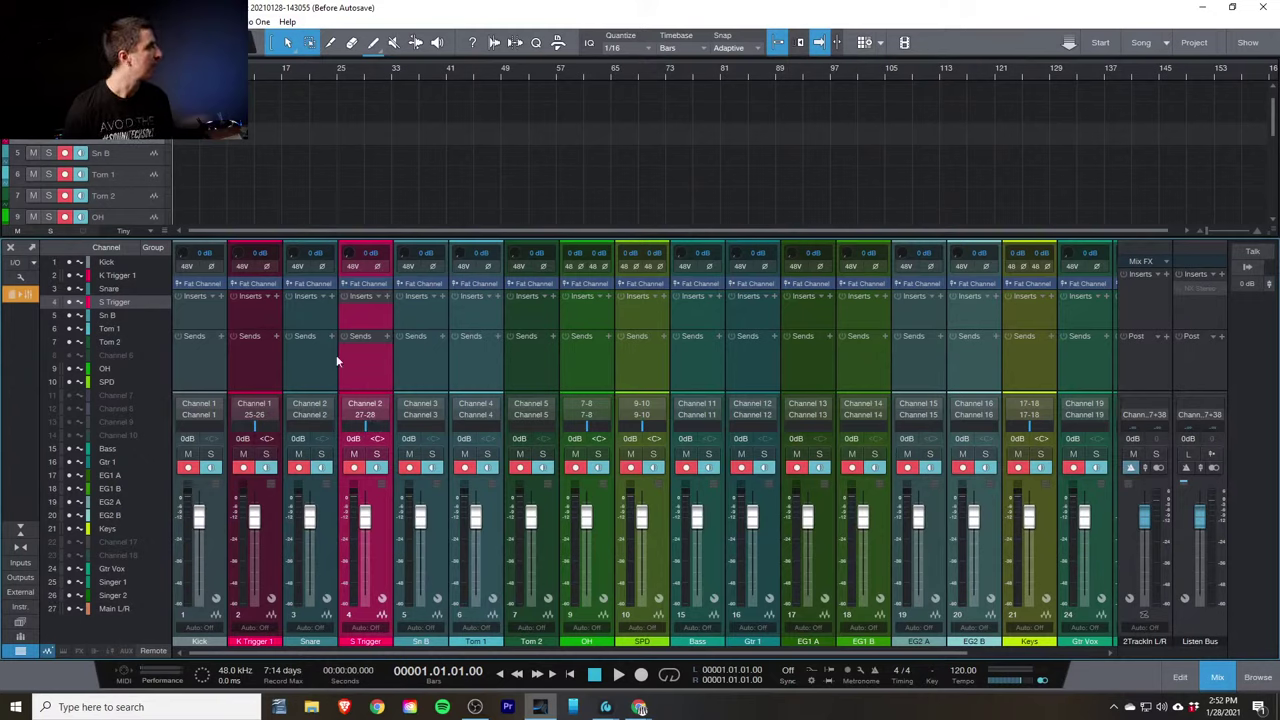
Insert the Trigger_2 plug-in on the K Trigger 1 channel and open its settings page
left_click(276, 298)
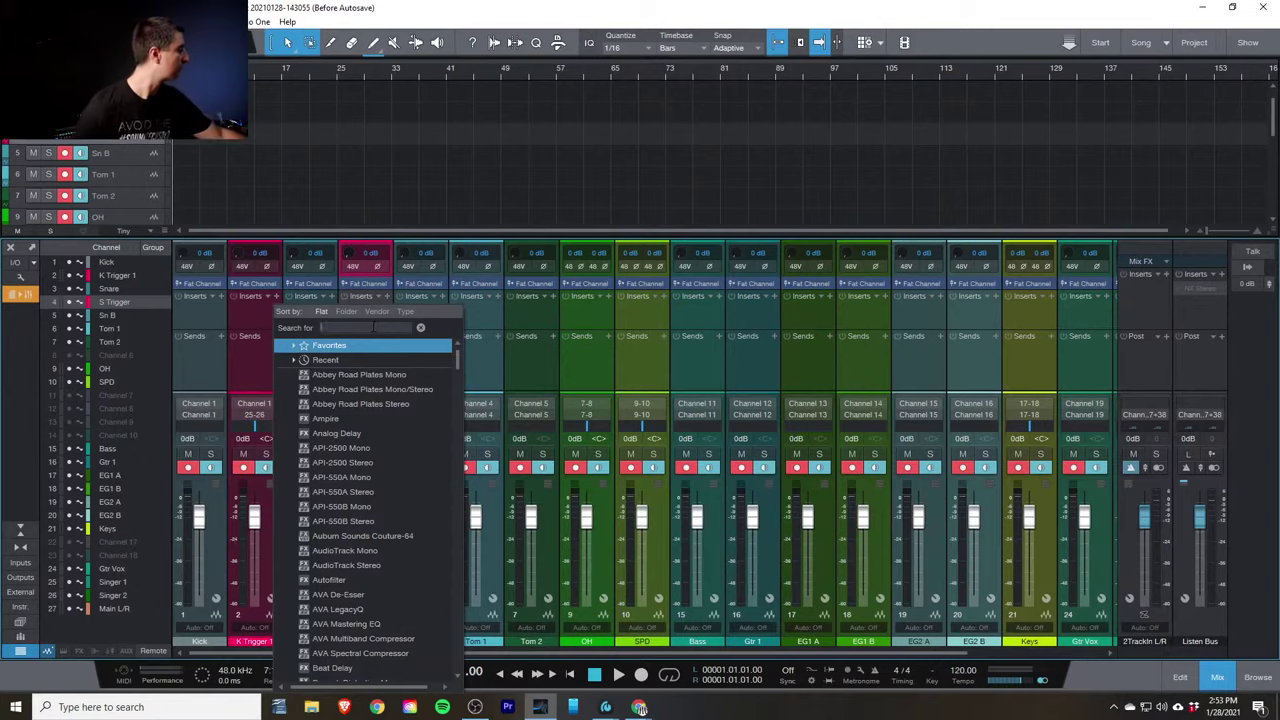
type("tri")
left_click(363, 374)
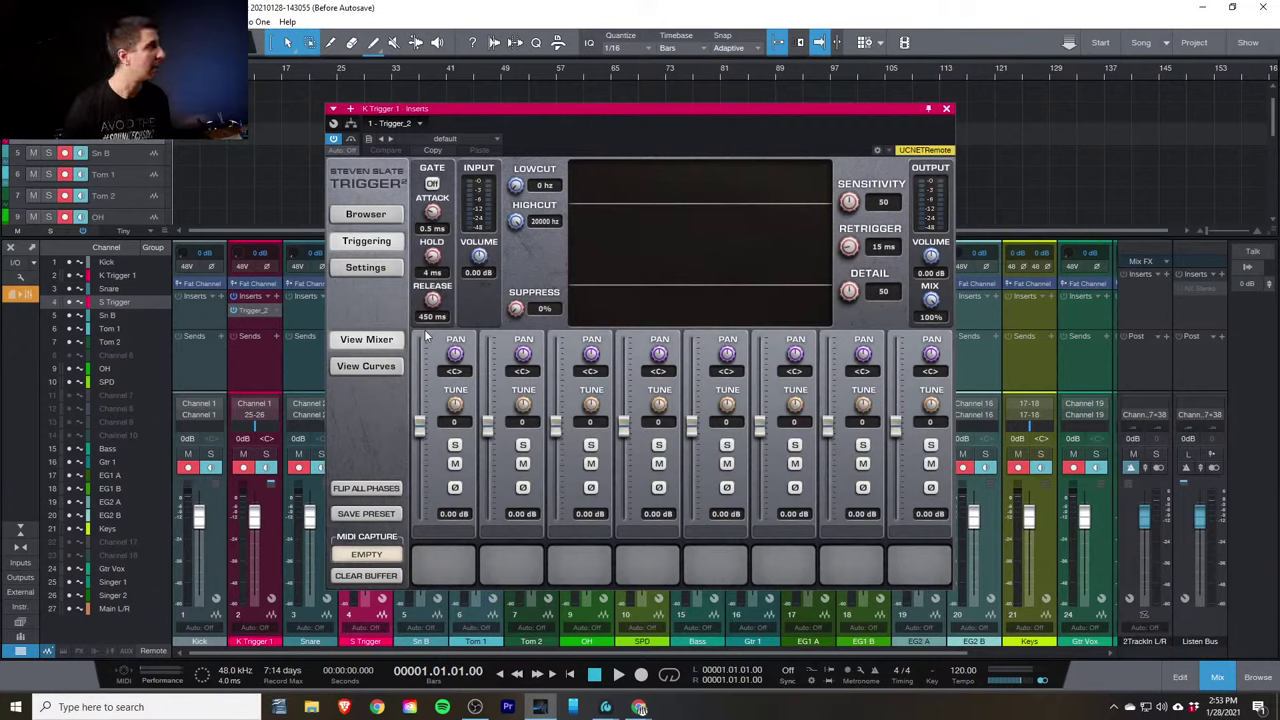
left_click(366, 267)
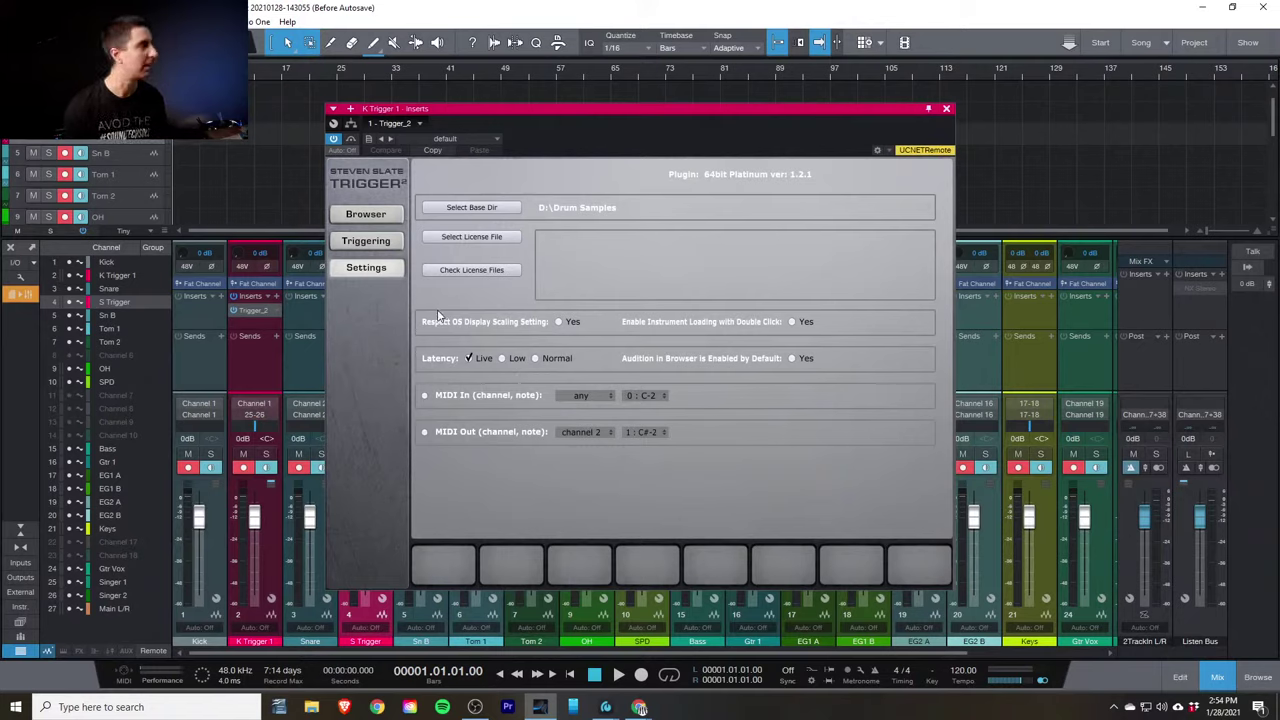
Load ACKick Z1.tci from the Trigger2 Kicks ACKick folder into Trigger's first sample slot and return to the triggering view
left_click(385, 215)
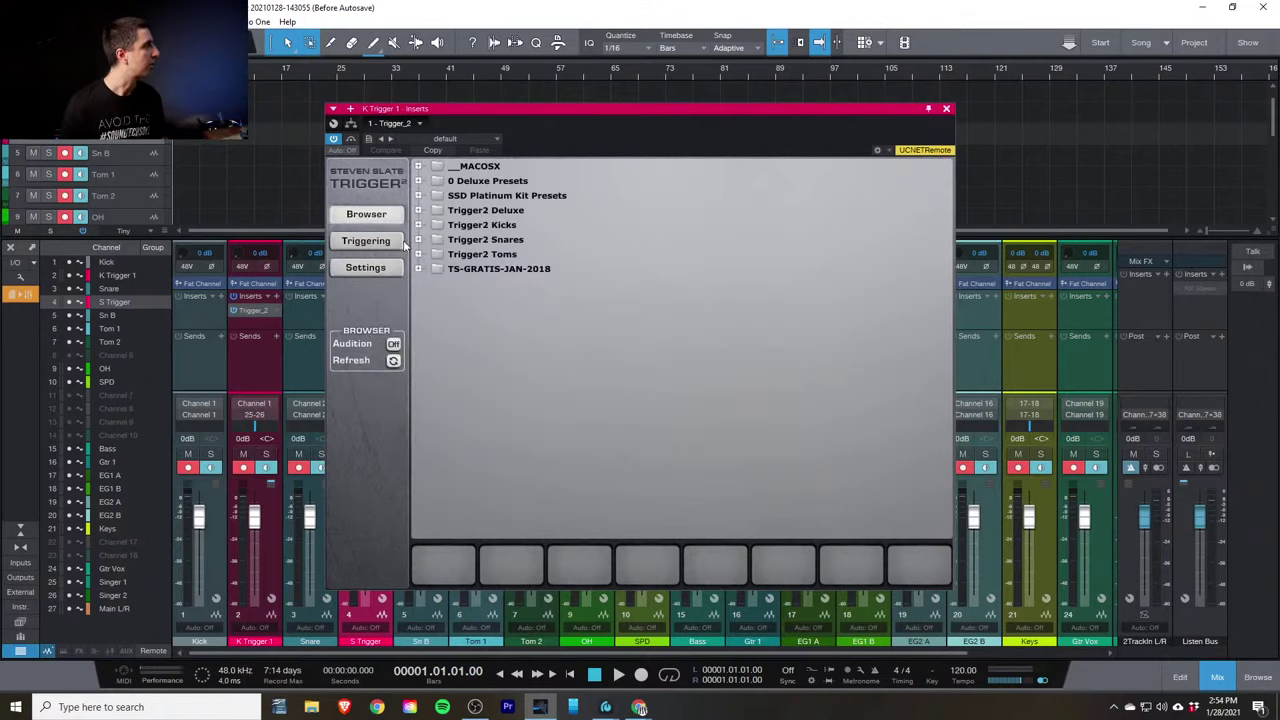
left_click(418, 225)
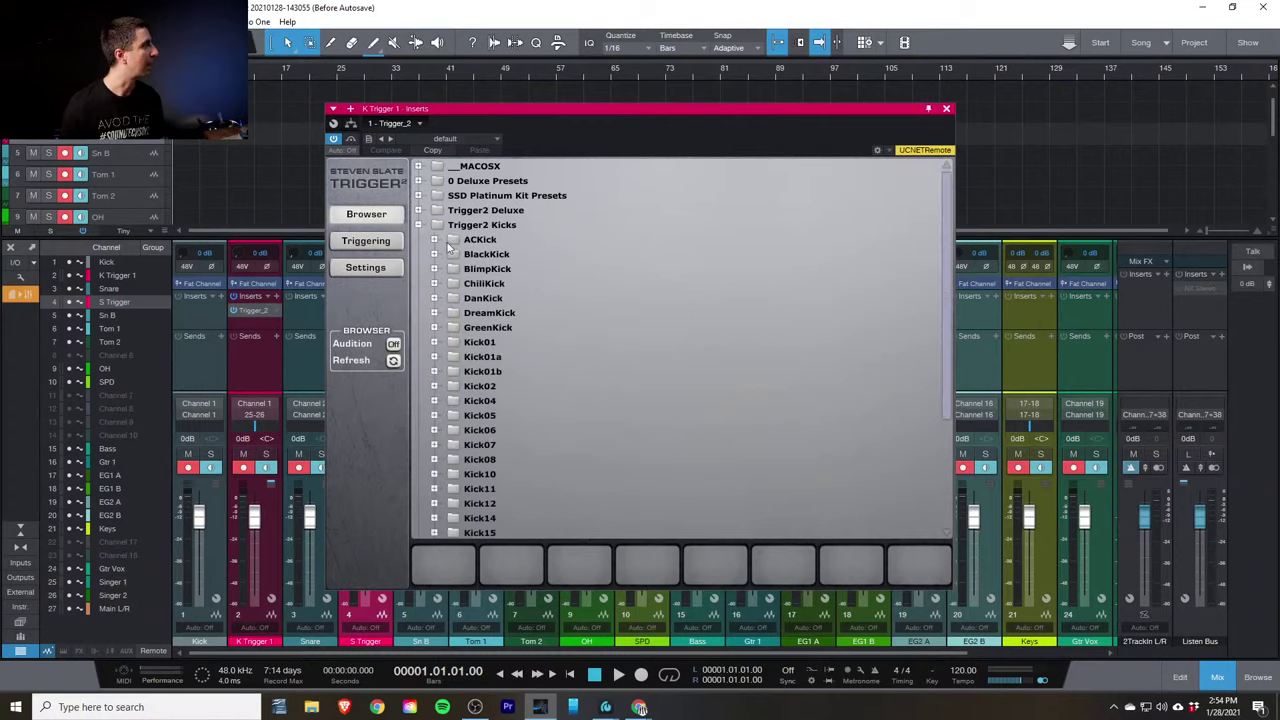
left_click(434, 241)
left_click_drag(495, 285, 446, 580)
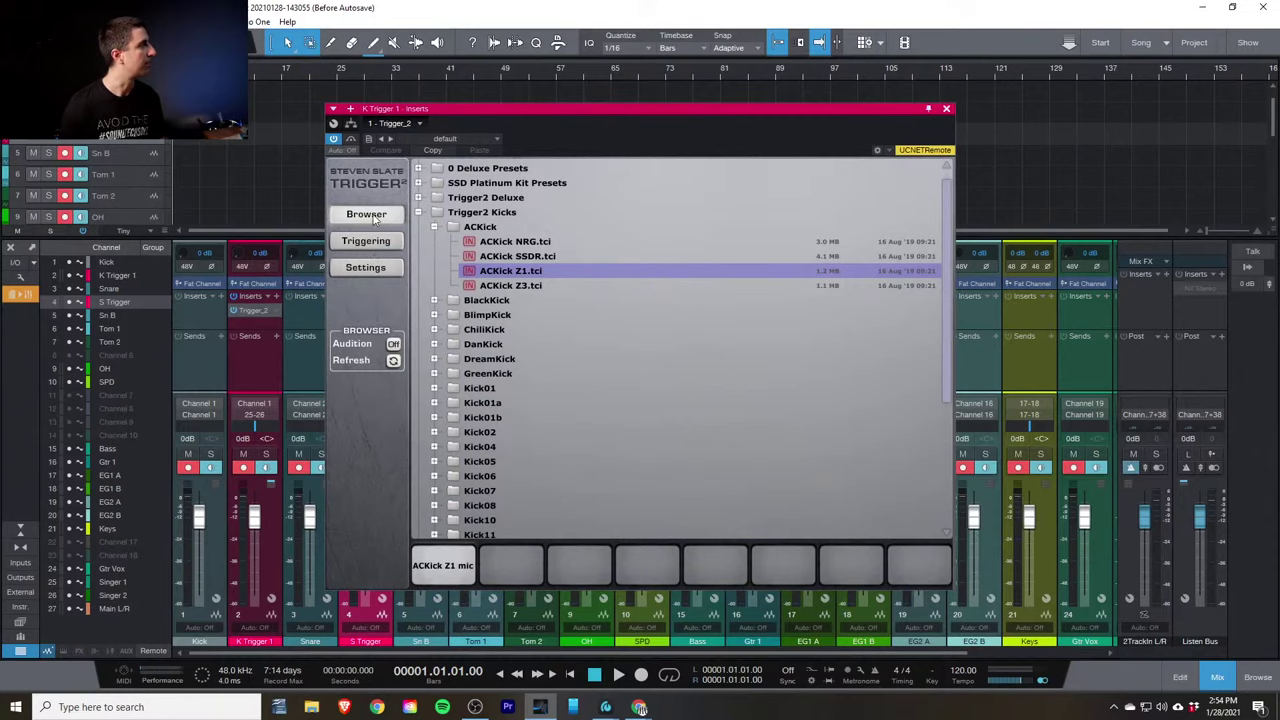
left_click(387, 247)
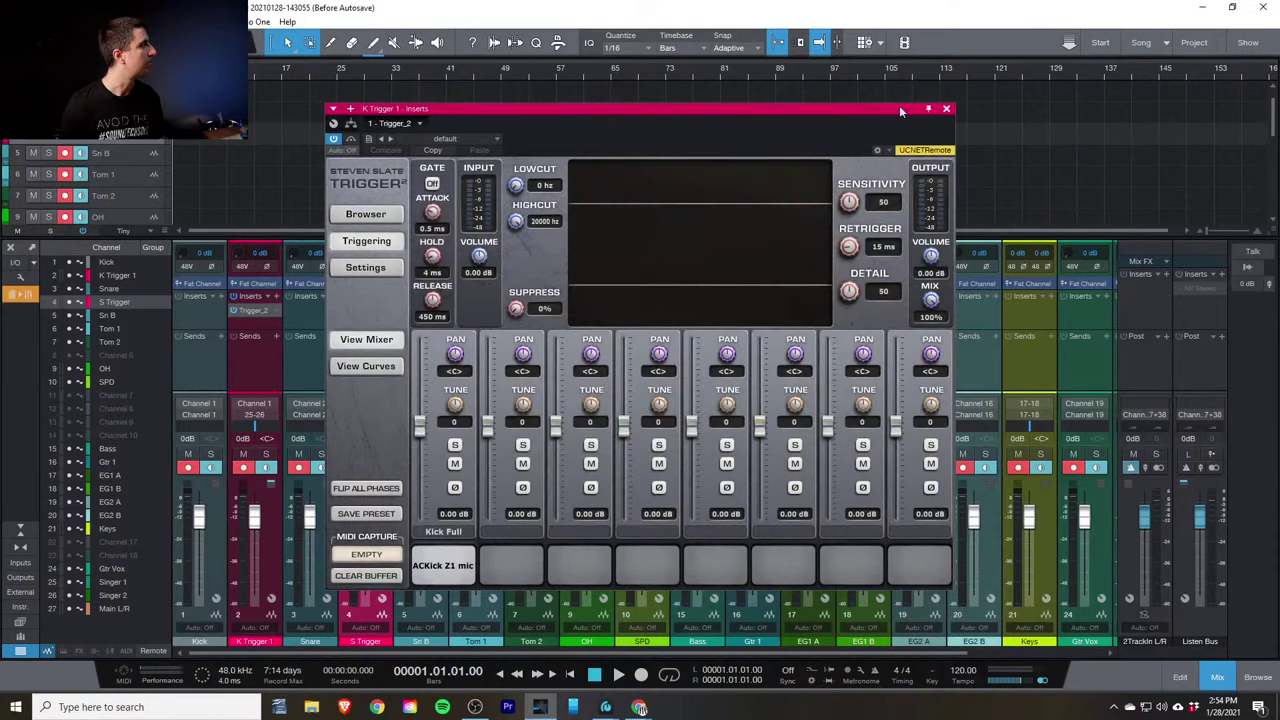
Copy the Trigger_2 insert from K Trigger 1 to the S Trigger channel and open the copy
left_click_drag(479, 112, 603, 111)
left_click_drag(255, 311, 368, 310)
left_click(371, 313)
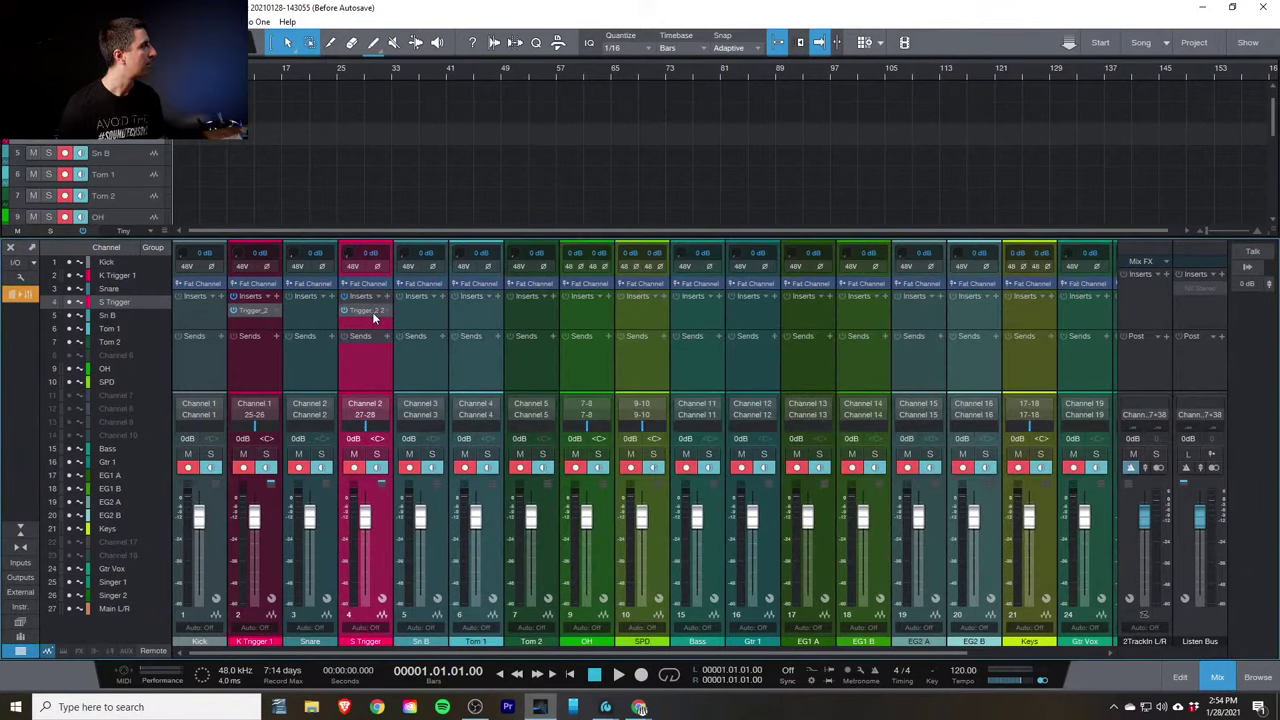
left_click(371, 313)
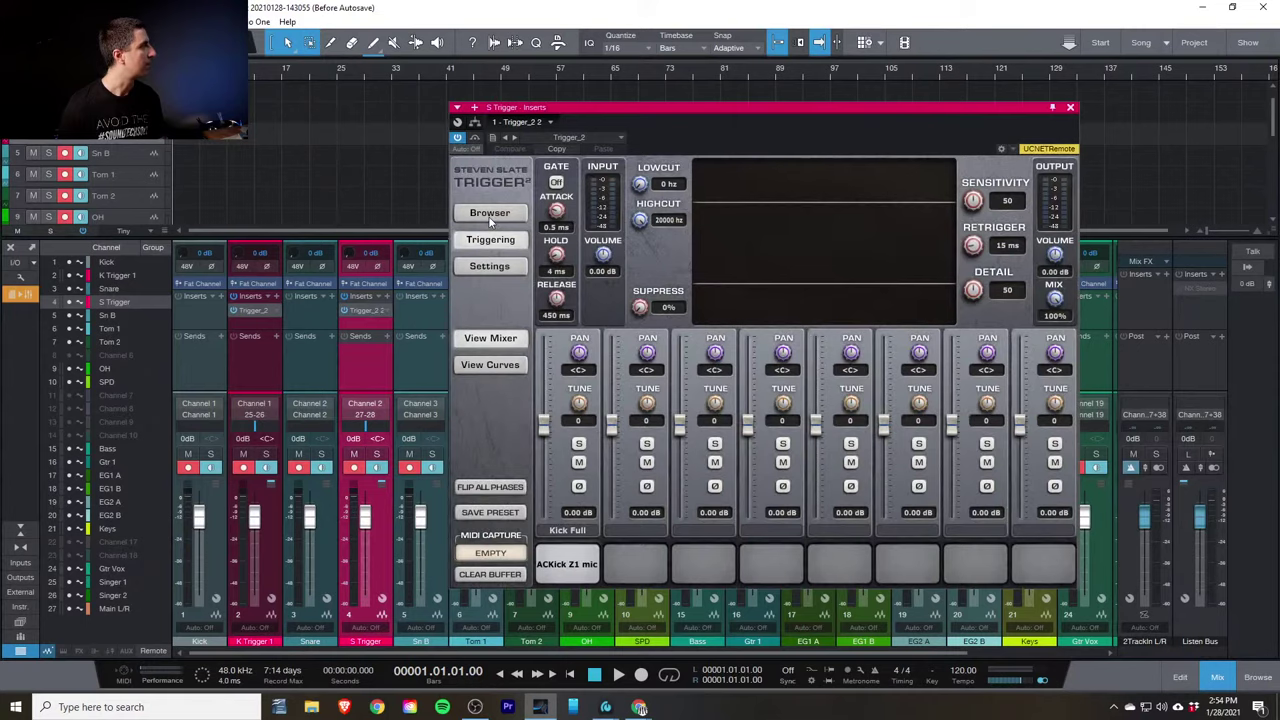
Replace the kick sample with ACSnare Z1.tci from the Trigger2 Snares ACSnare folder and close the plug-in window
left_click(489, 214)
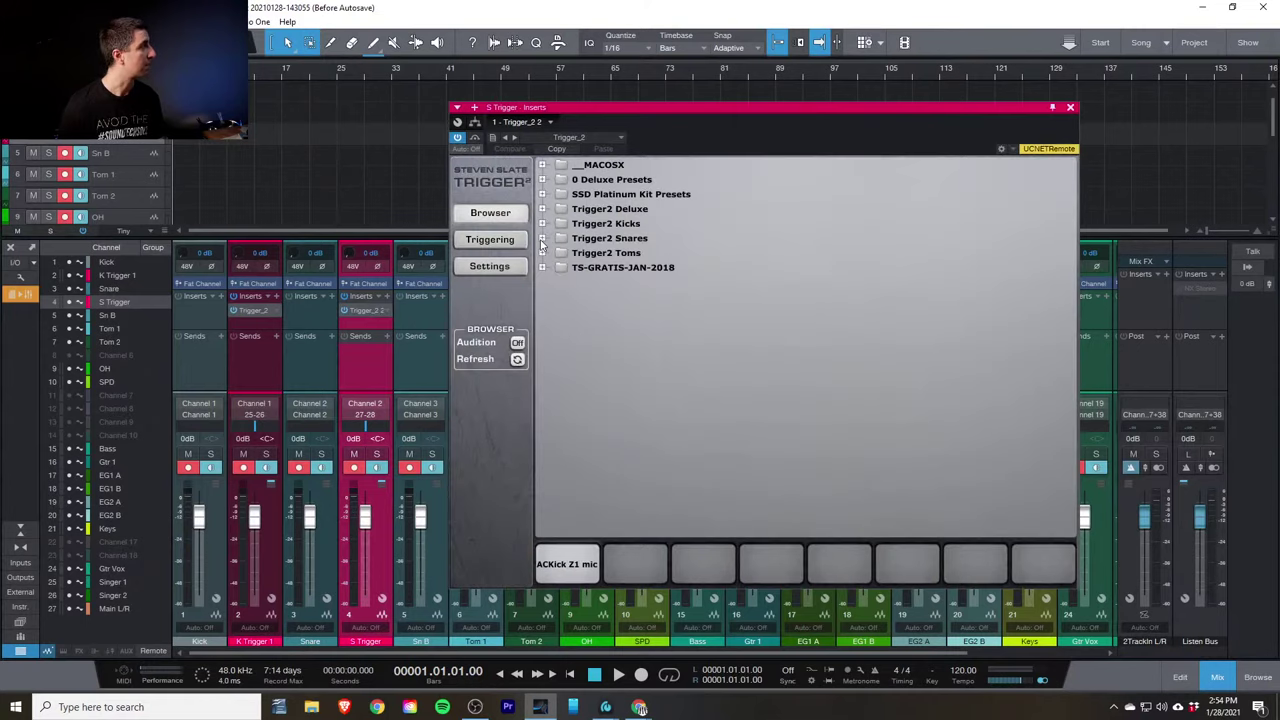
left_click(542, 239)
left_click(559, 254)
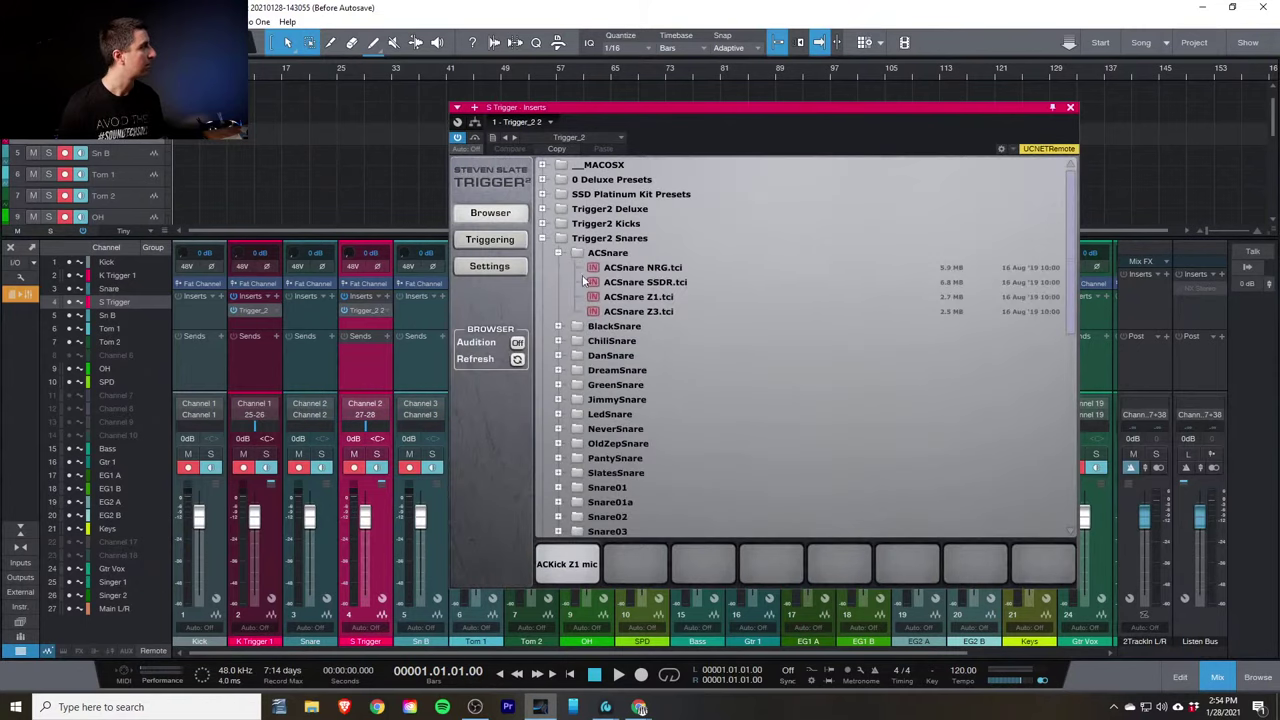
double_click(600, 297)
scroll(600, 300, "down", 1)
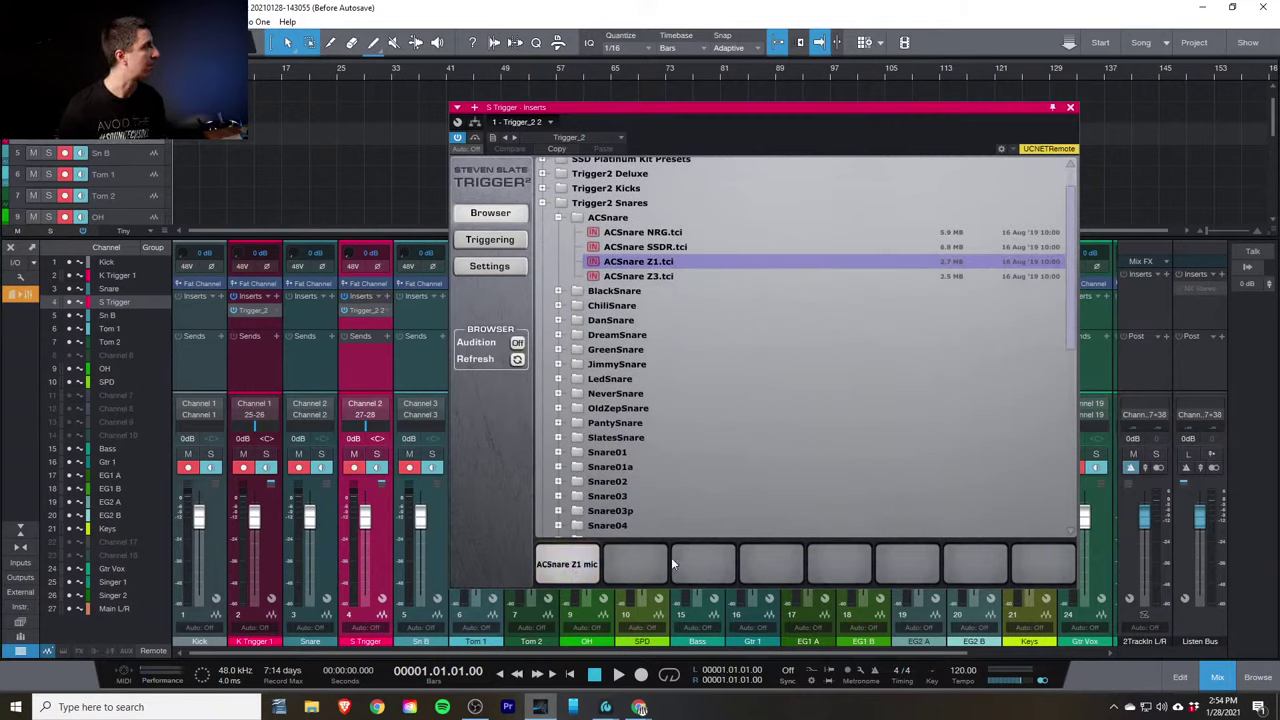
left_click(1070, 108)
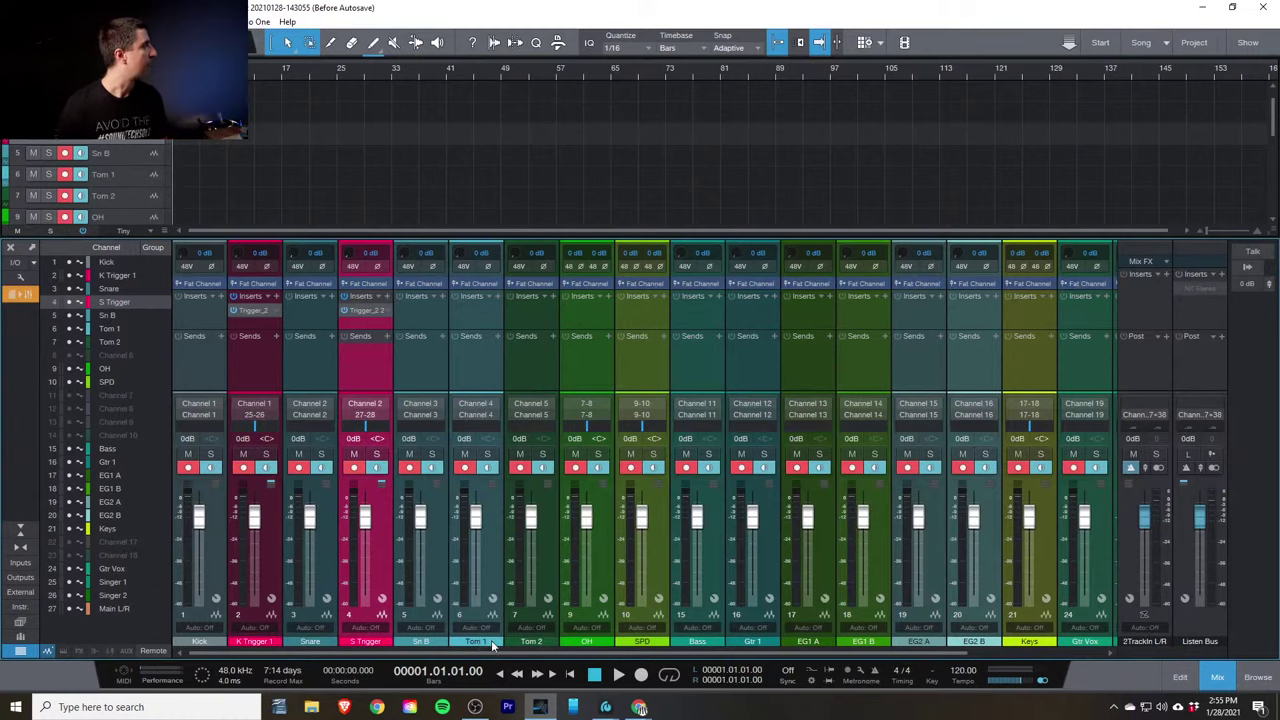
scroll(506, 649, "right", 3)
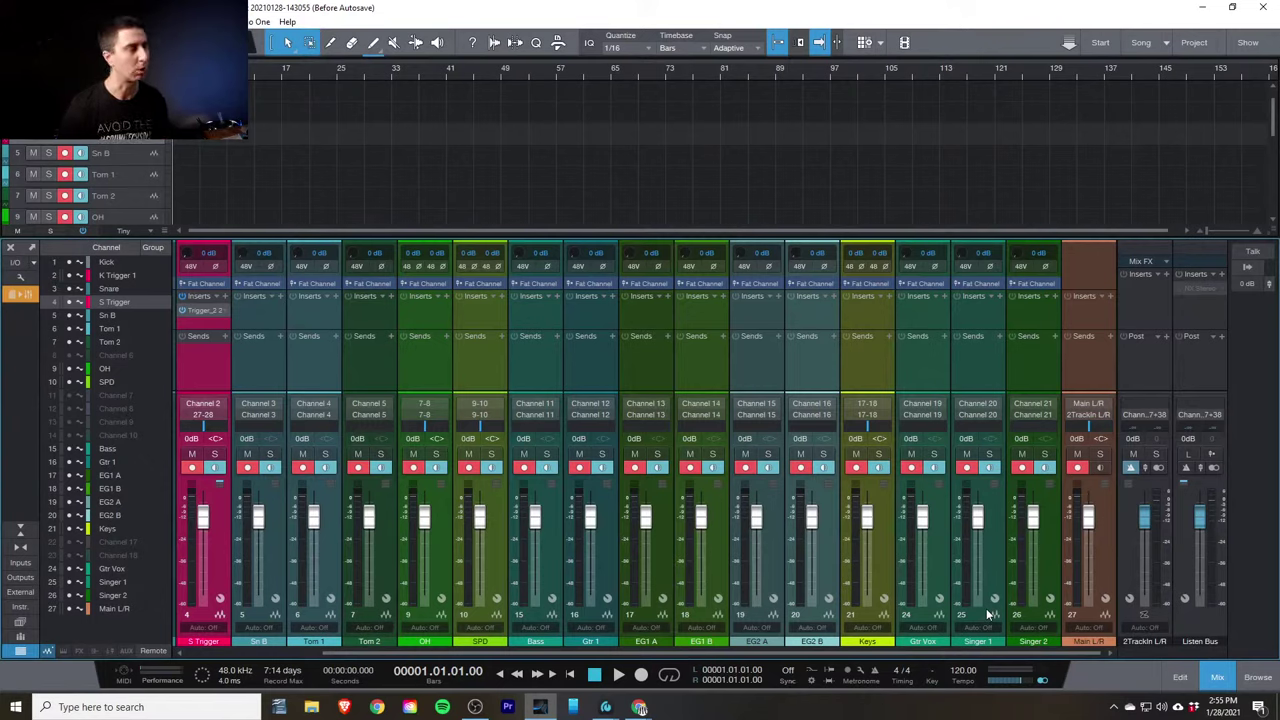
left_click(942, 353)
left_click(1038, 375, "shift")
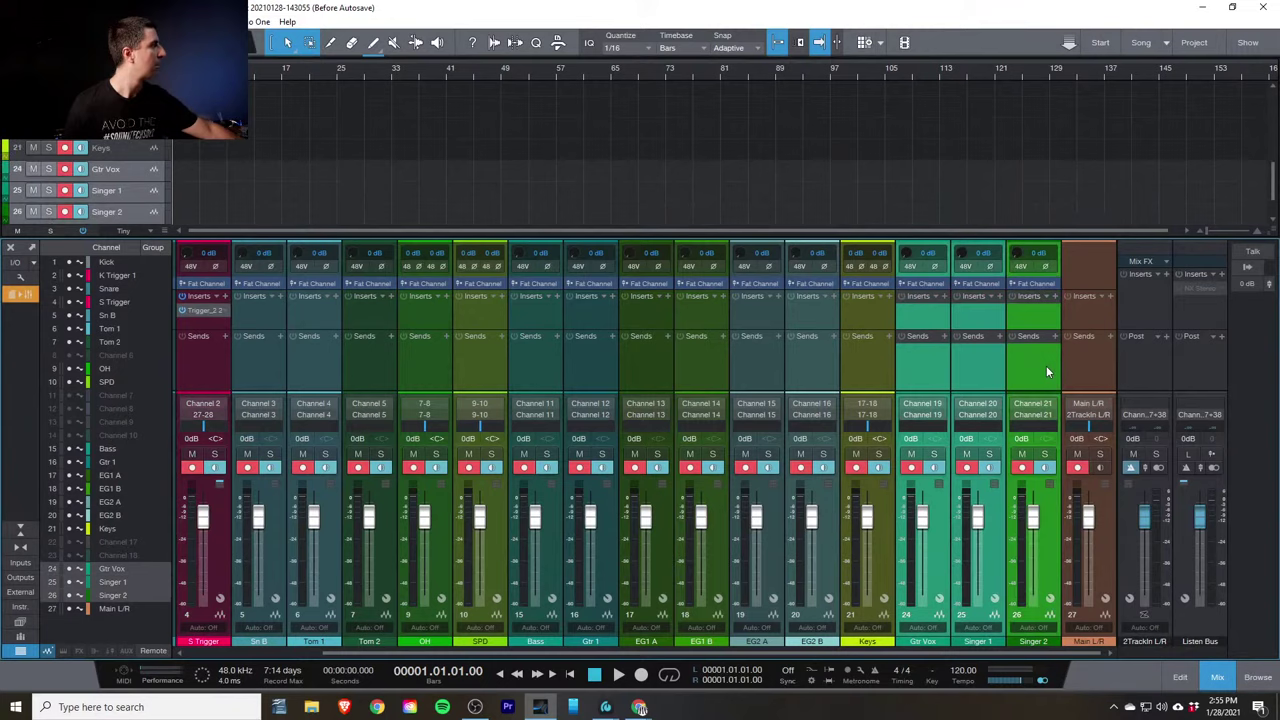
left_click(951, 294)
left_click(946, 297)
key("Escape")
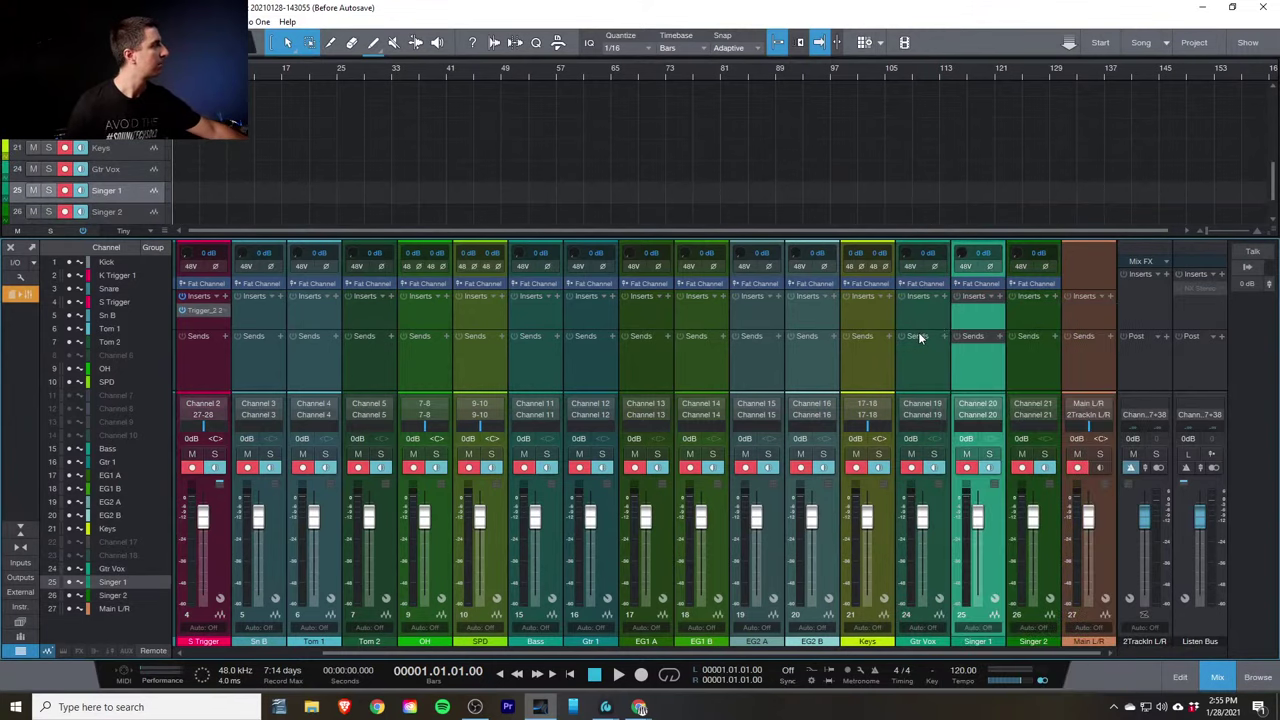
Insert Waves Tune Real-Time Mono on the Gtr Vox, Singer 1 and Singer 2 channels together
left_click(918, 332)
left_click(1024, 322, "shift")
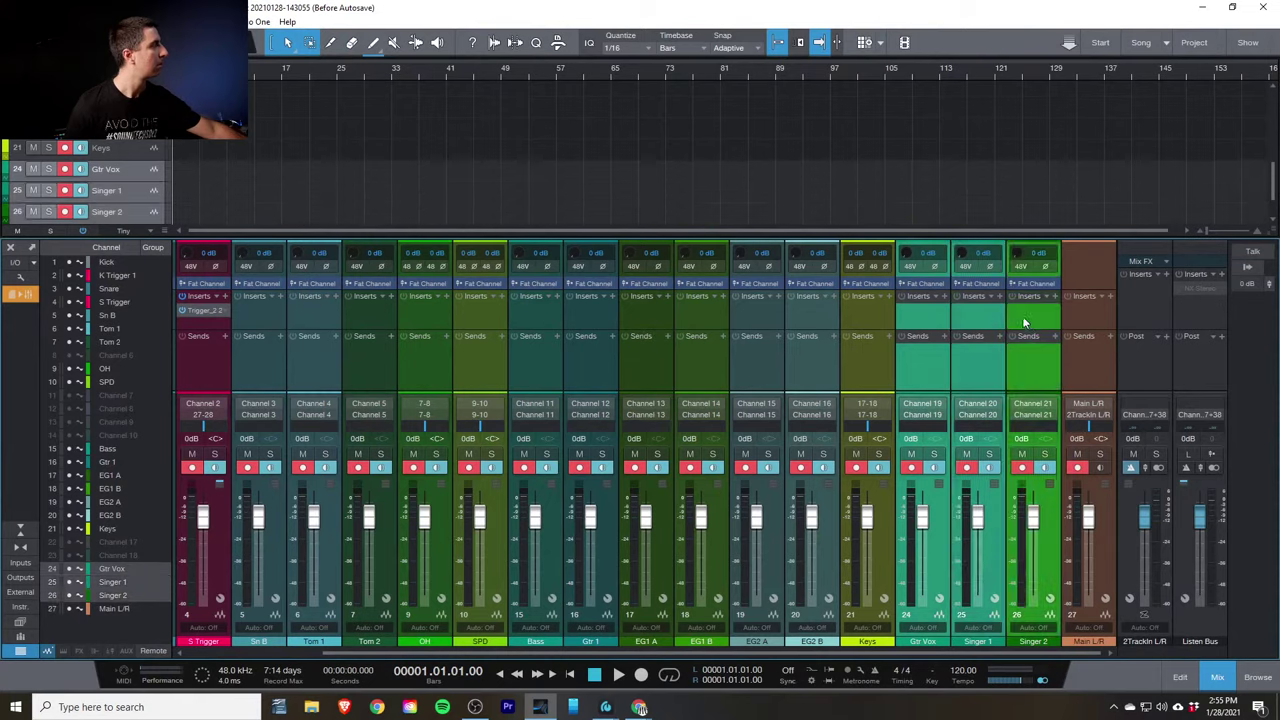
left_click(946, 297)
type("waves")
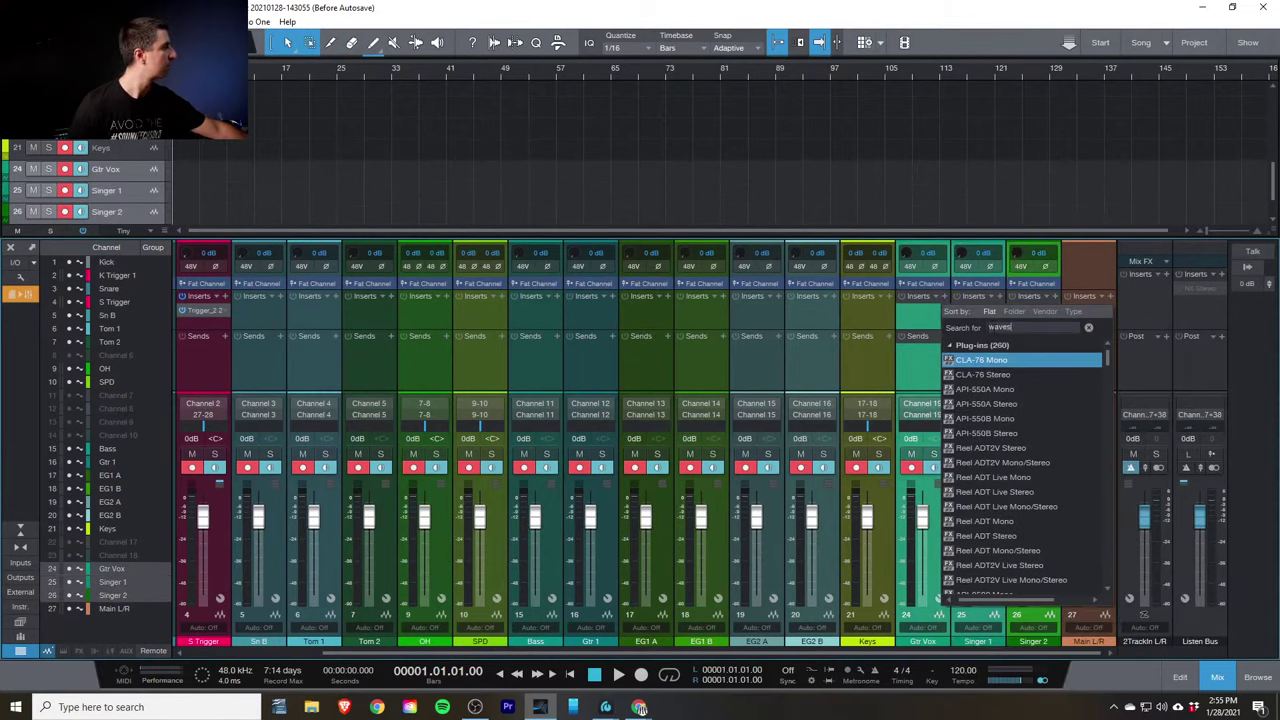
scroll(993, 505, "down", 3)
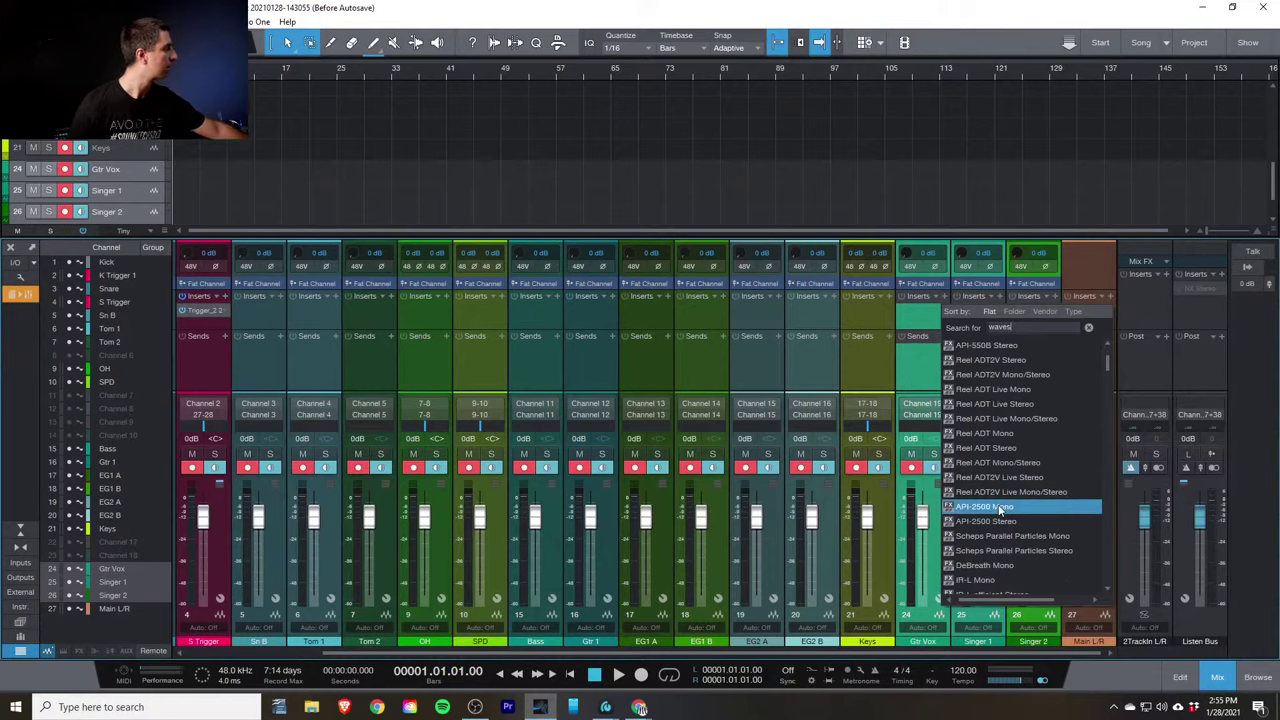
key("ctrl+a")
type("fin")
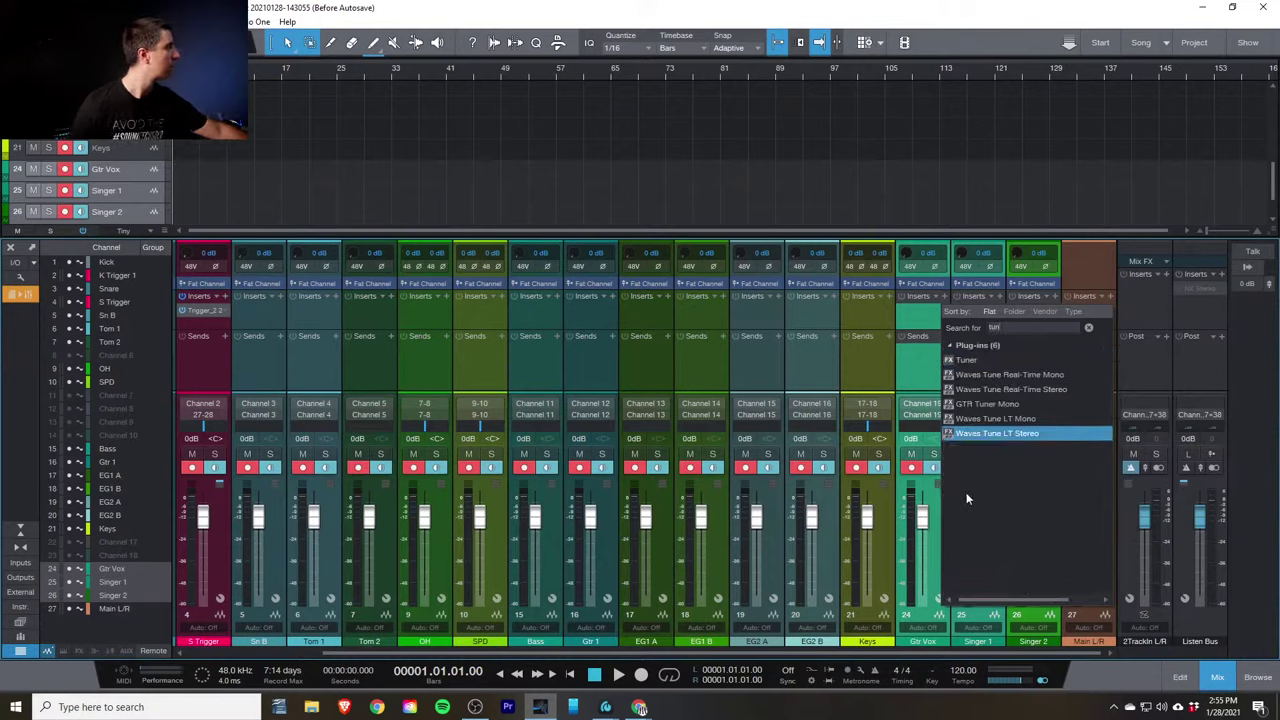
left_click(1018, 372)
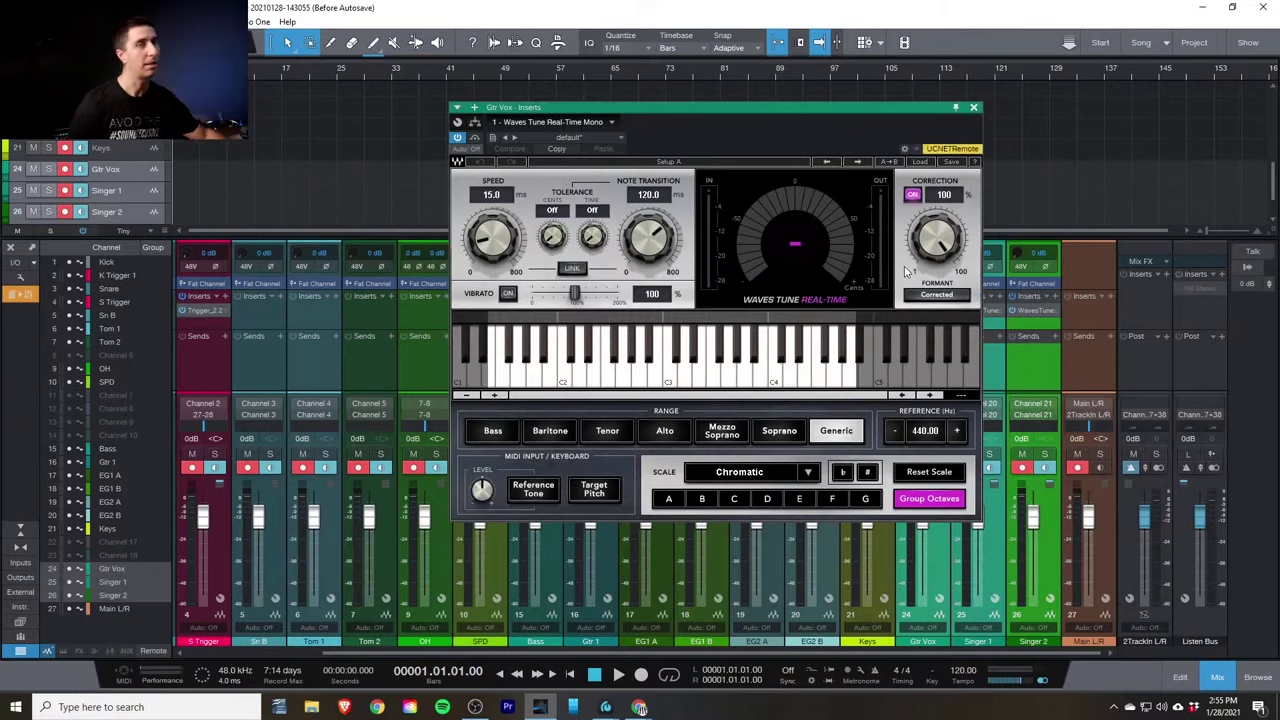
left_click_drag(926, 108, 771, 85)
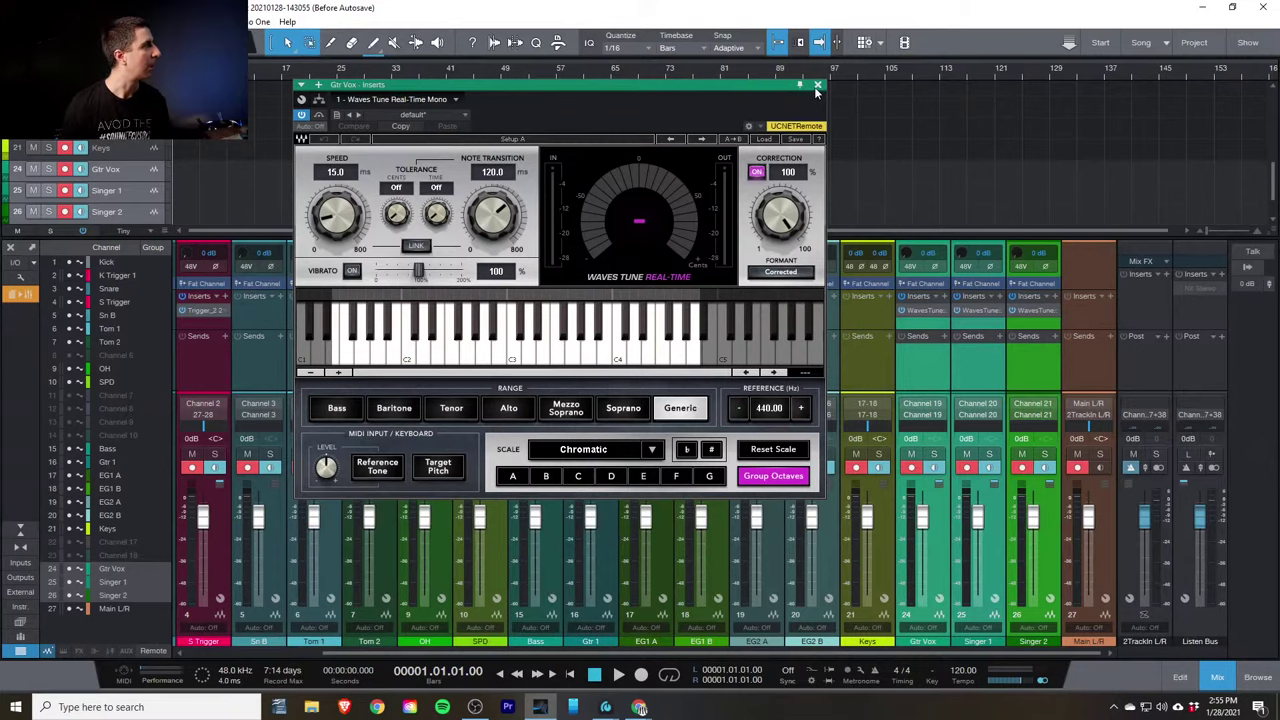
Insert RBass Mono on the Bass channel, lower its Intensity to about -11.5 dB and close the plug-in window
left_click(817, 86)
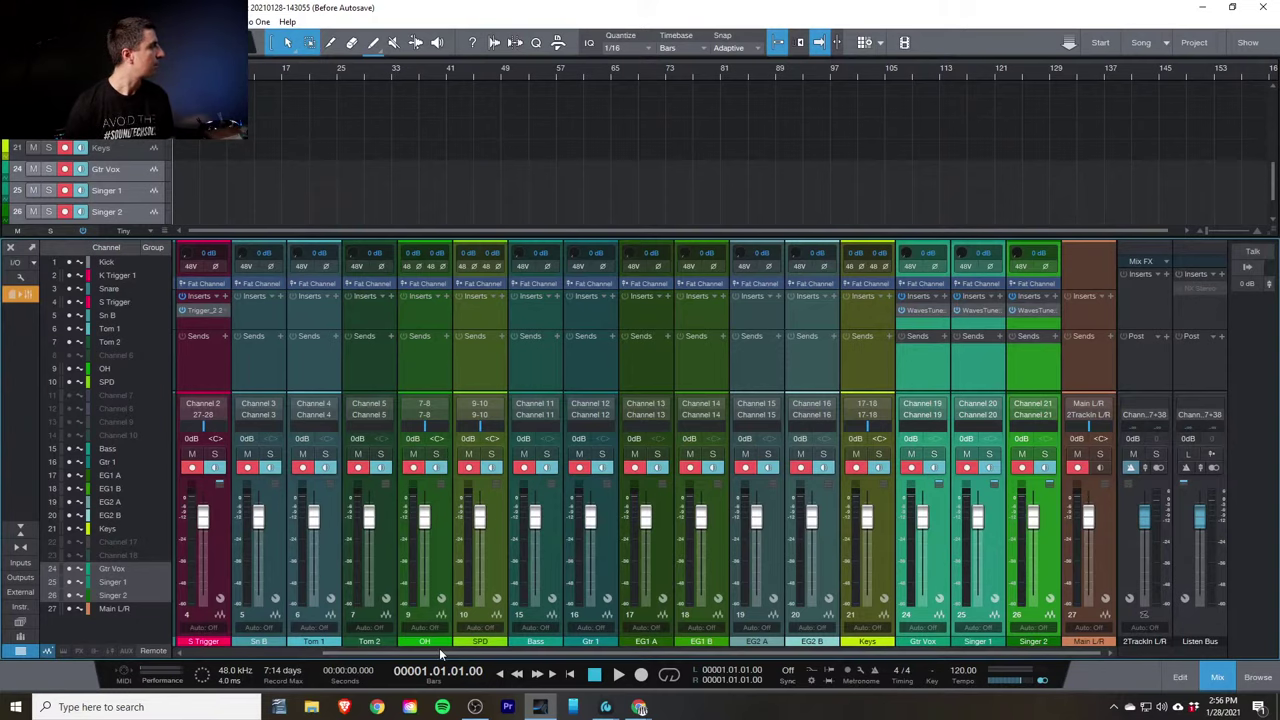
scroll(442, 652, "left", 2)
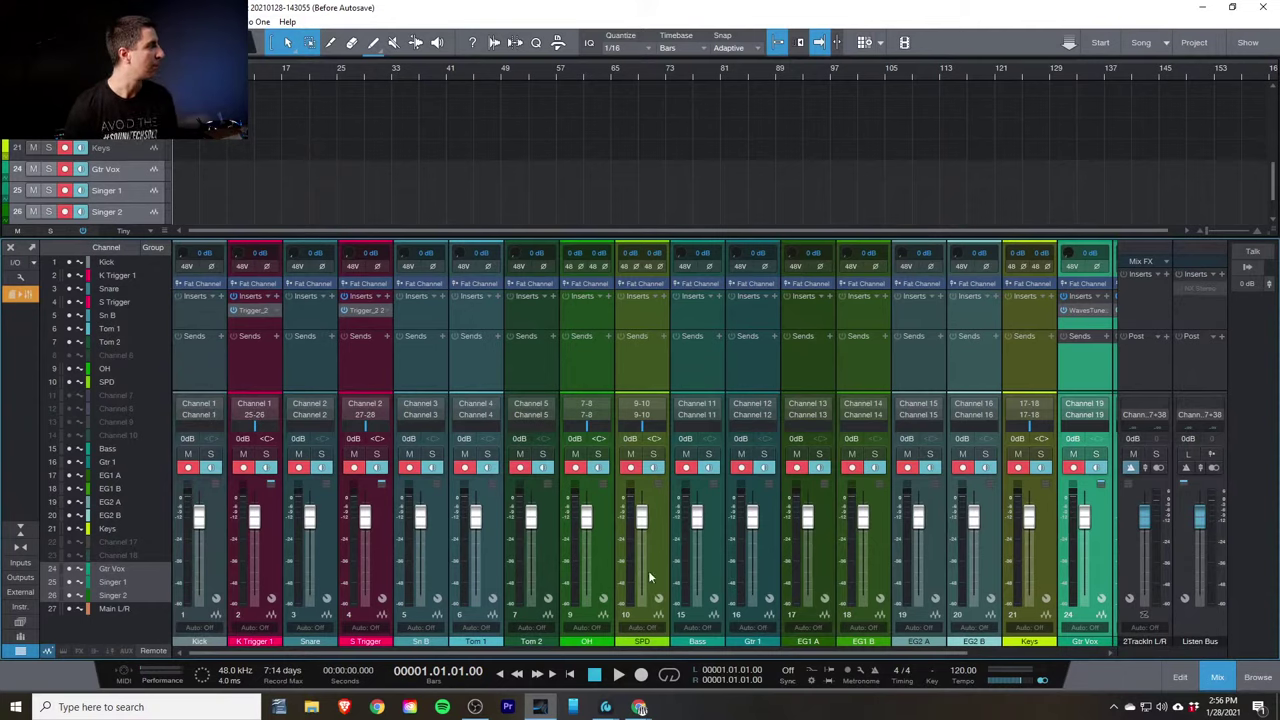
left_click(719, 297)
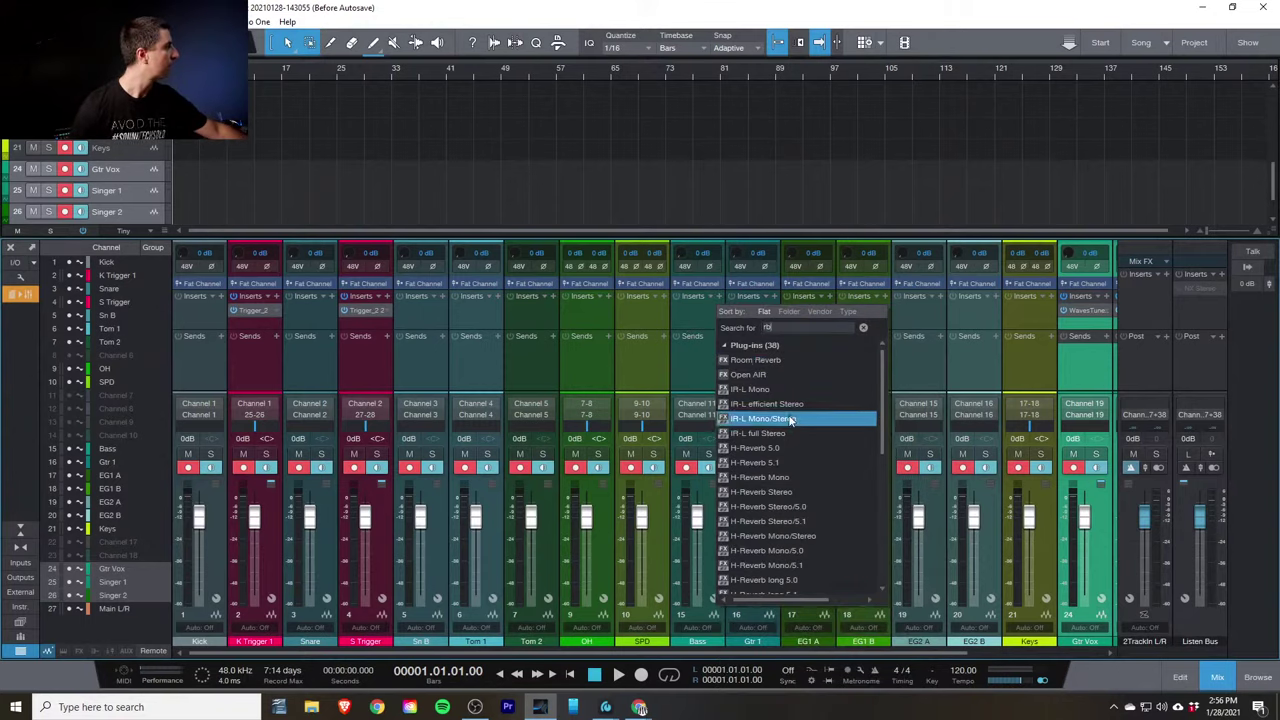
type("rba")
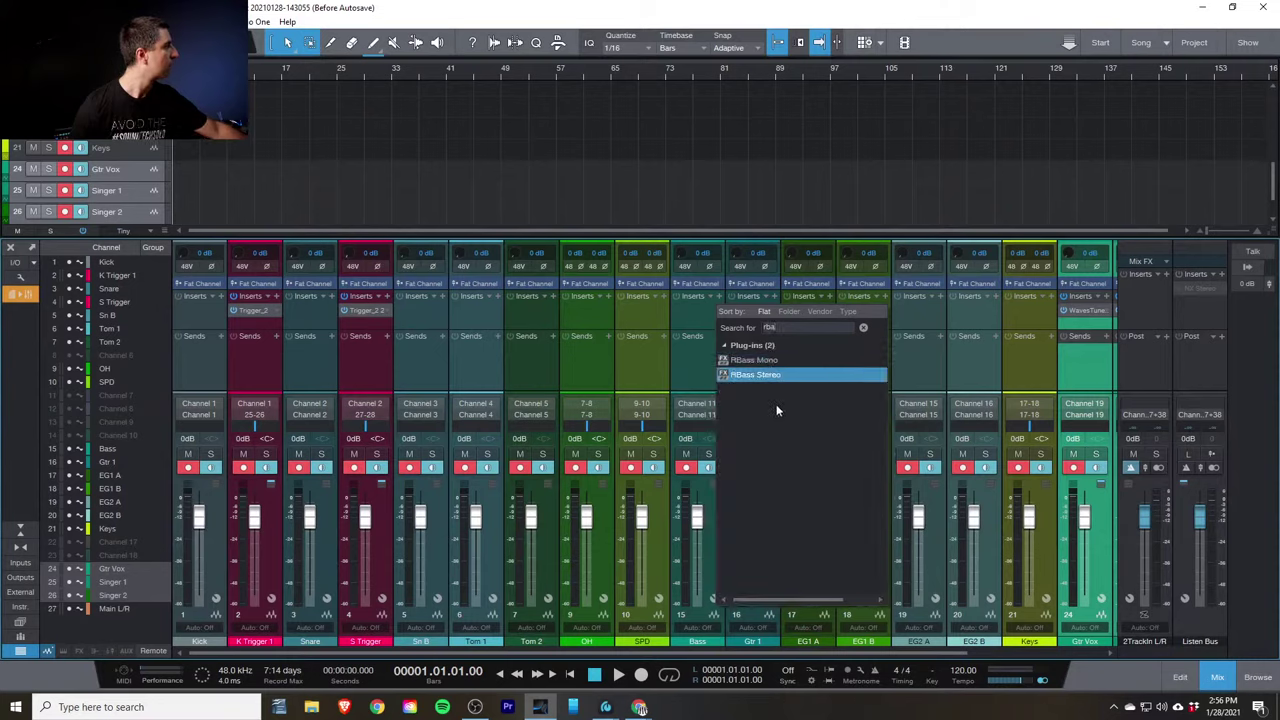
left_click(766, 374)
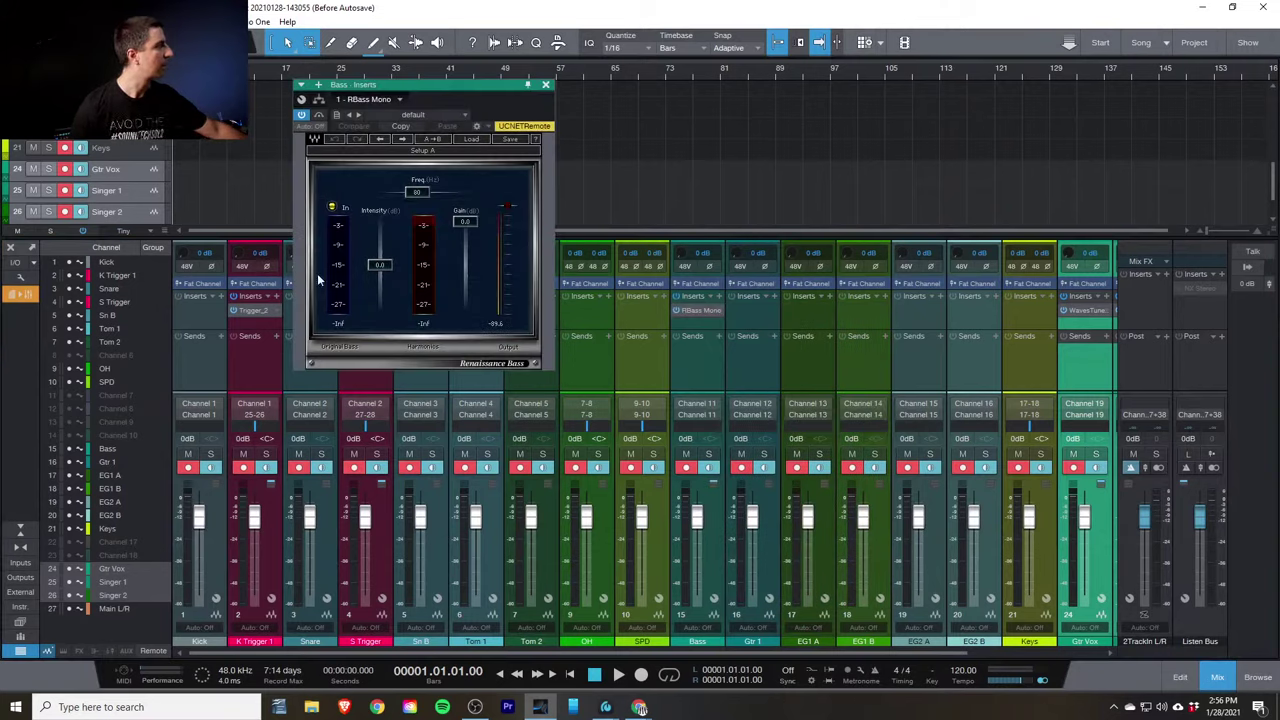
left_click_drag(379, 264, 379, 285)
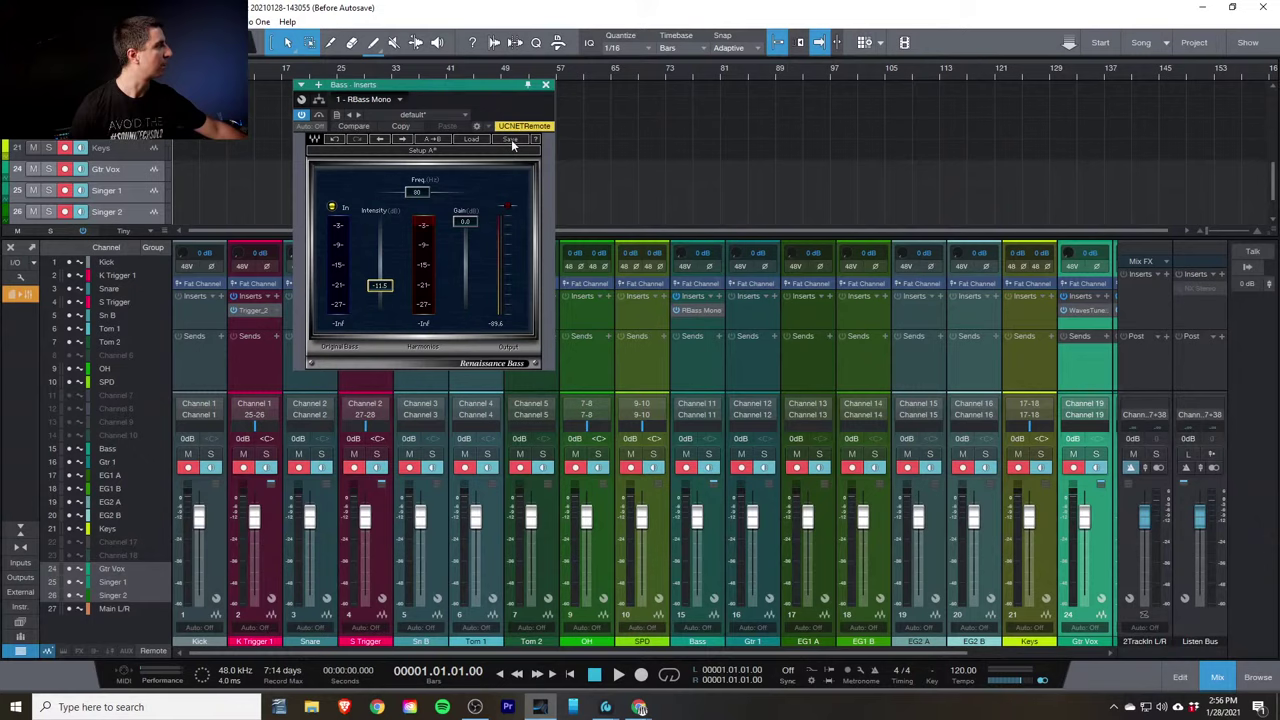
left_click(546, 85)
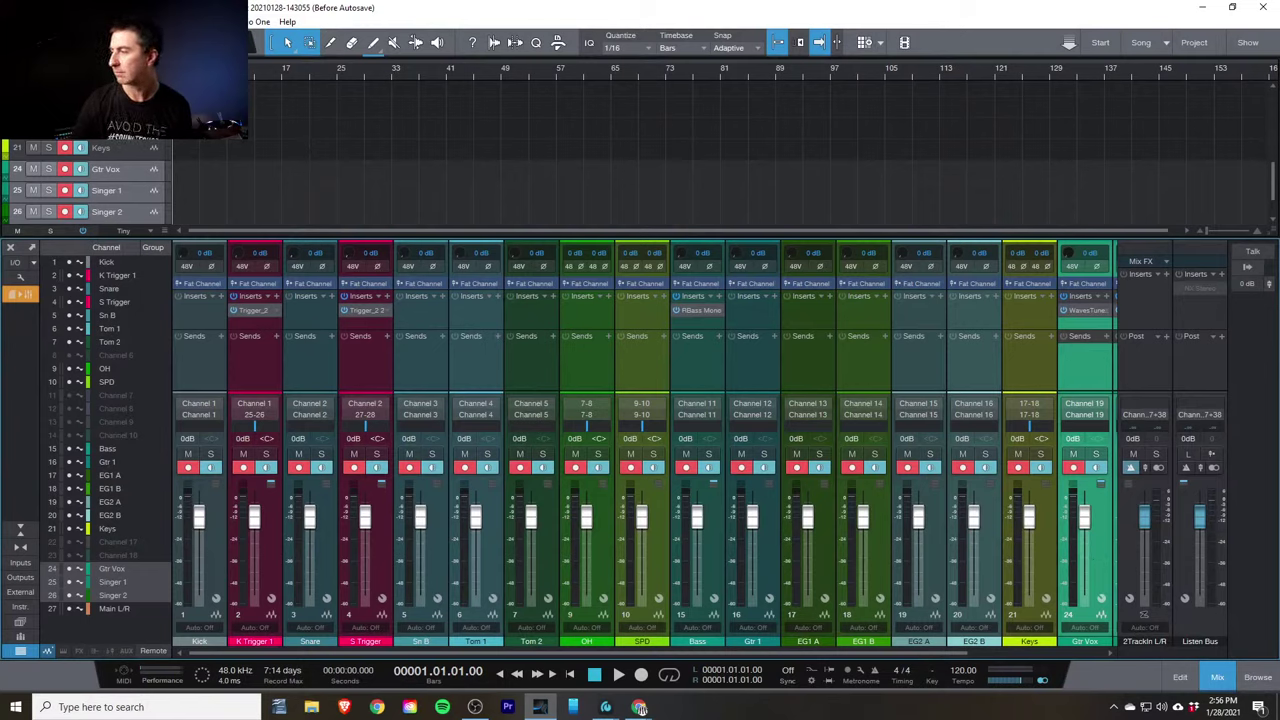
Switch to the open song YT Live_210128_StudioOne Inserts on StudioLive_Plugins Added and enlarge the mixer area
left_click(640, 707)
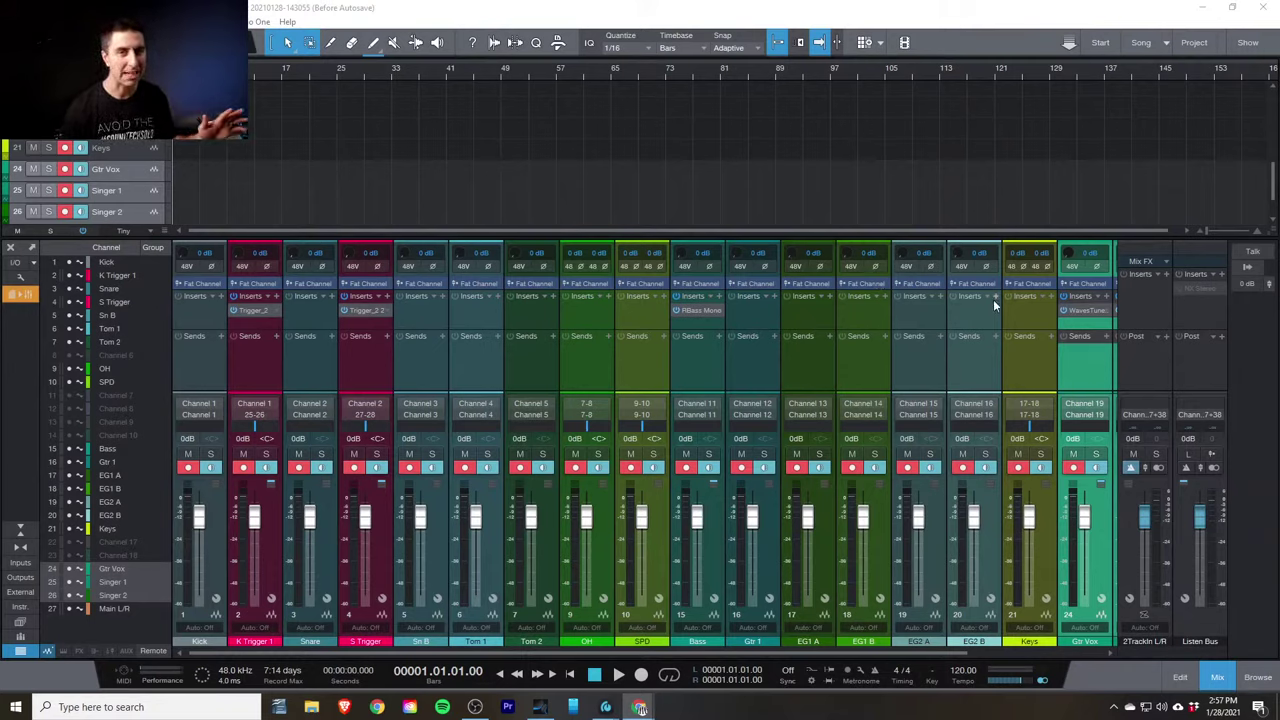
left_click(1165, 45)
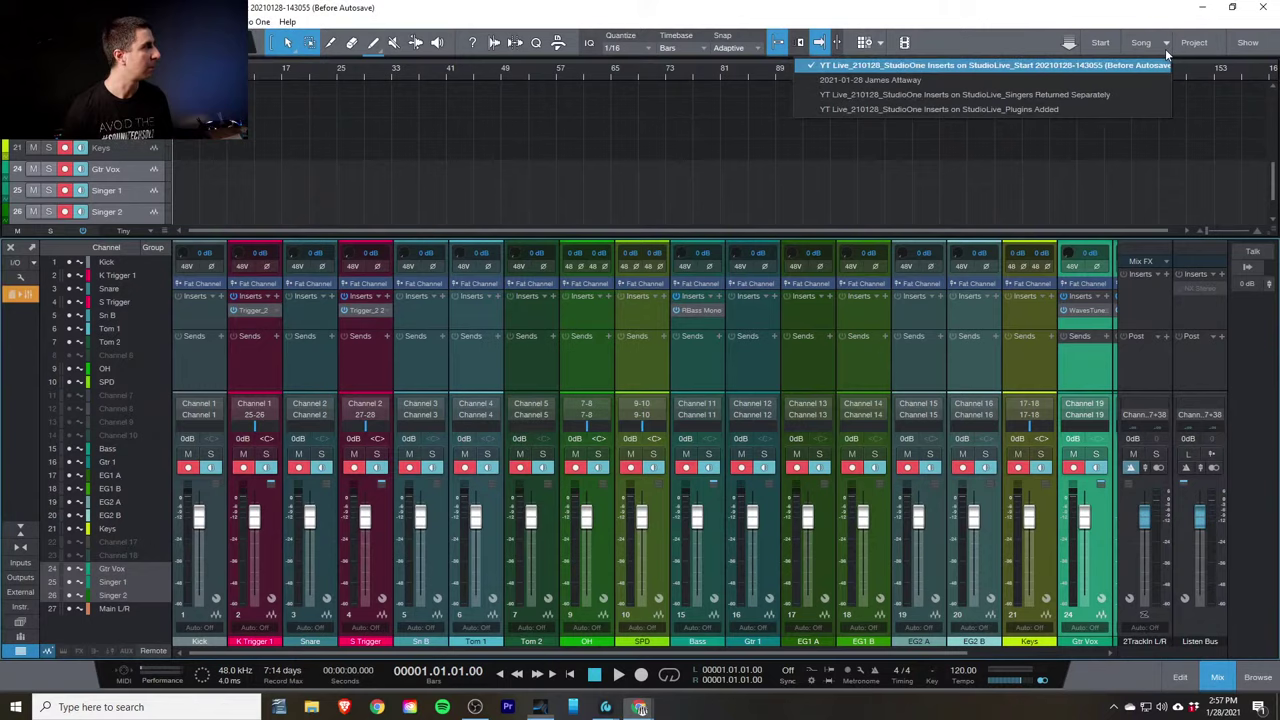
left_click(1140, 110)
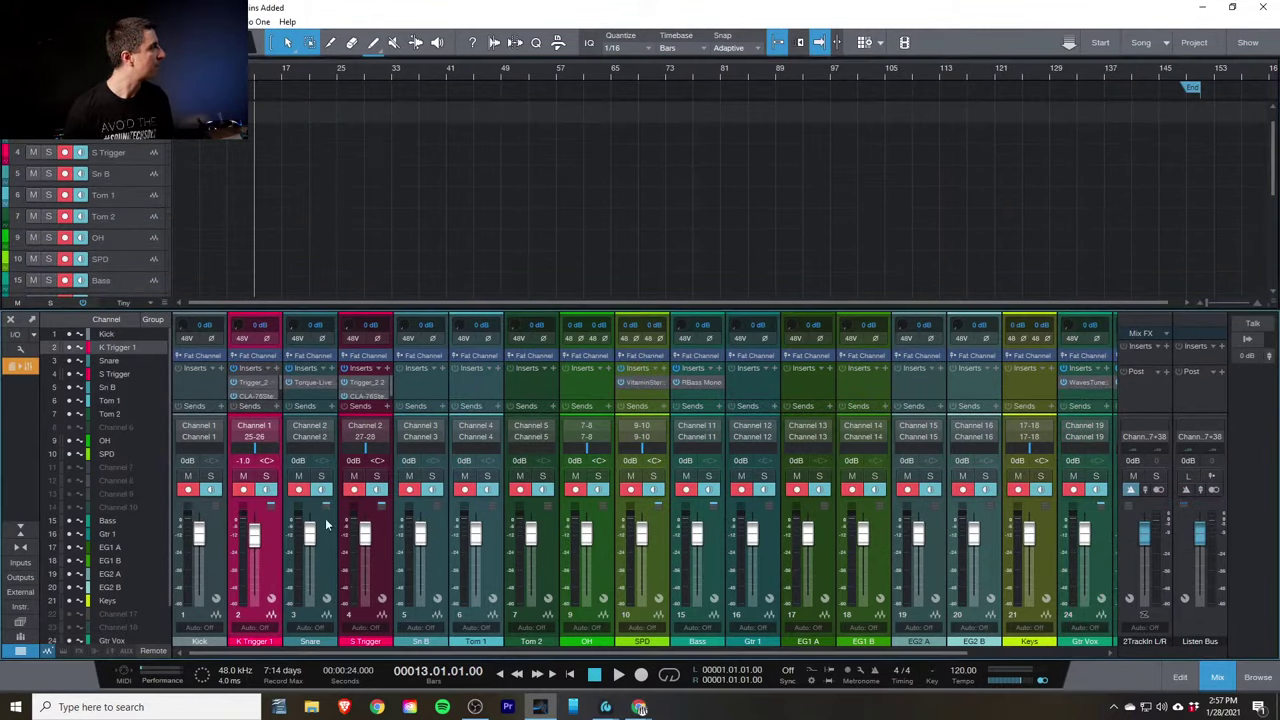
left_click_drag(360, 302, 355, 230)
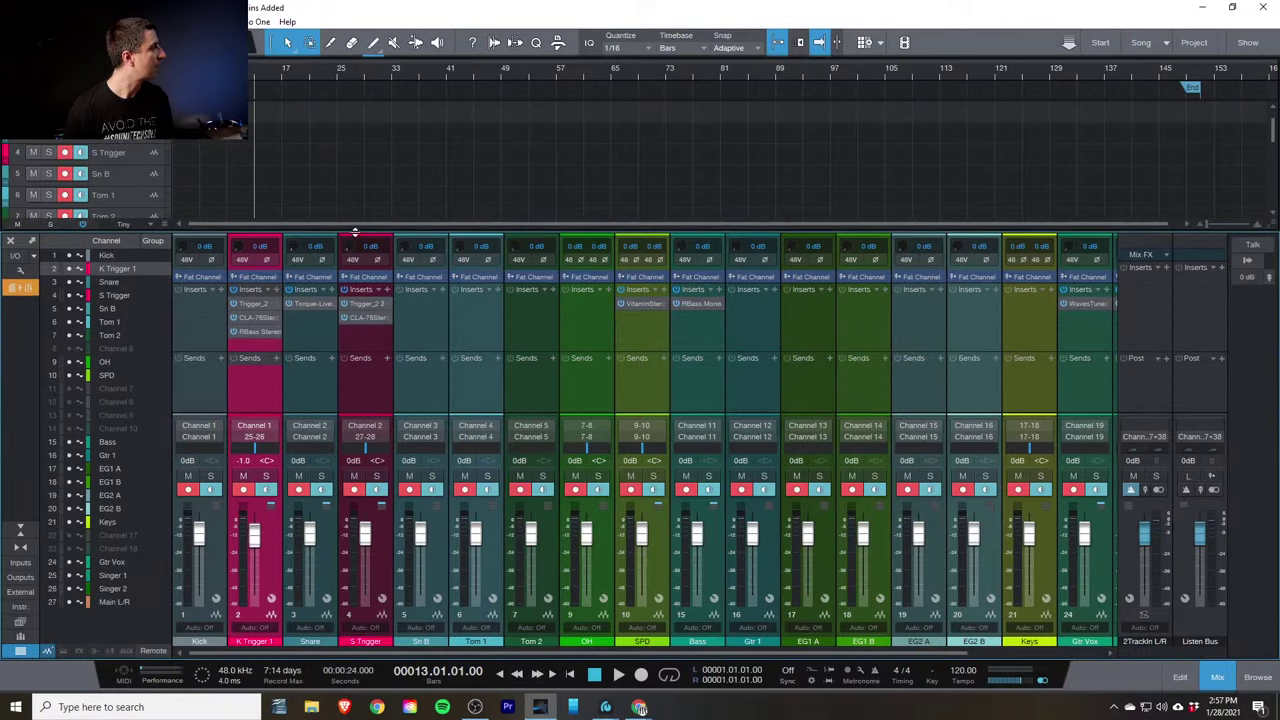
Review the CLA-76 inserts on K Trigger 1 and S Trigger, RBass on K Trigger 1 and Bass, and Vitamin on SPD
double_click(258, 318)
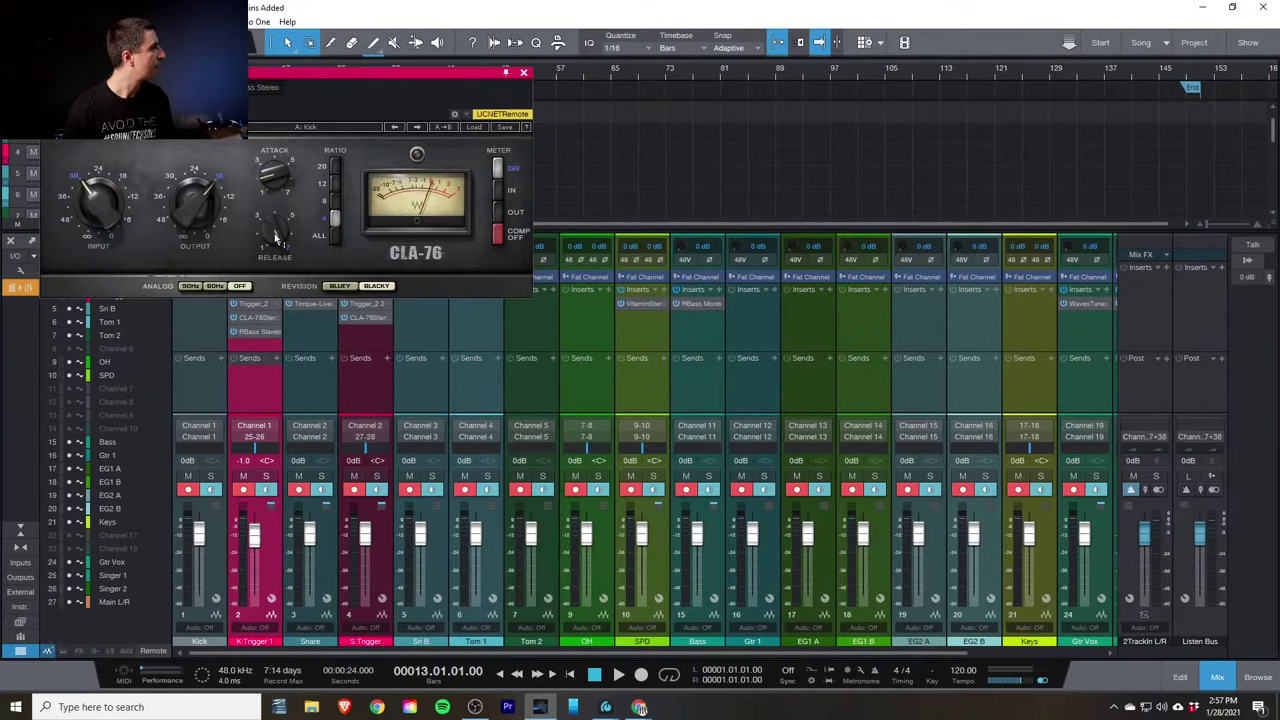
double_click(375, 318)
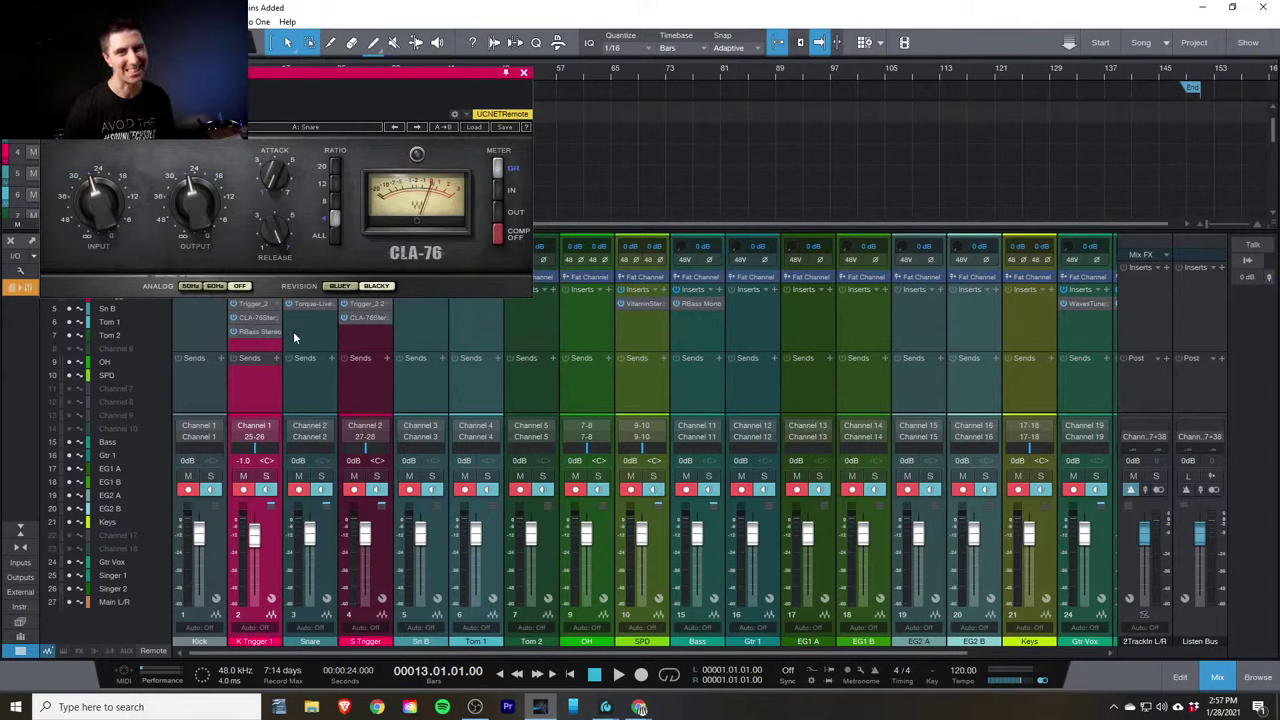
double_click(257, 332)
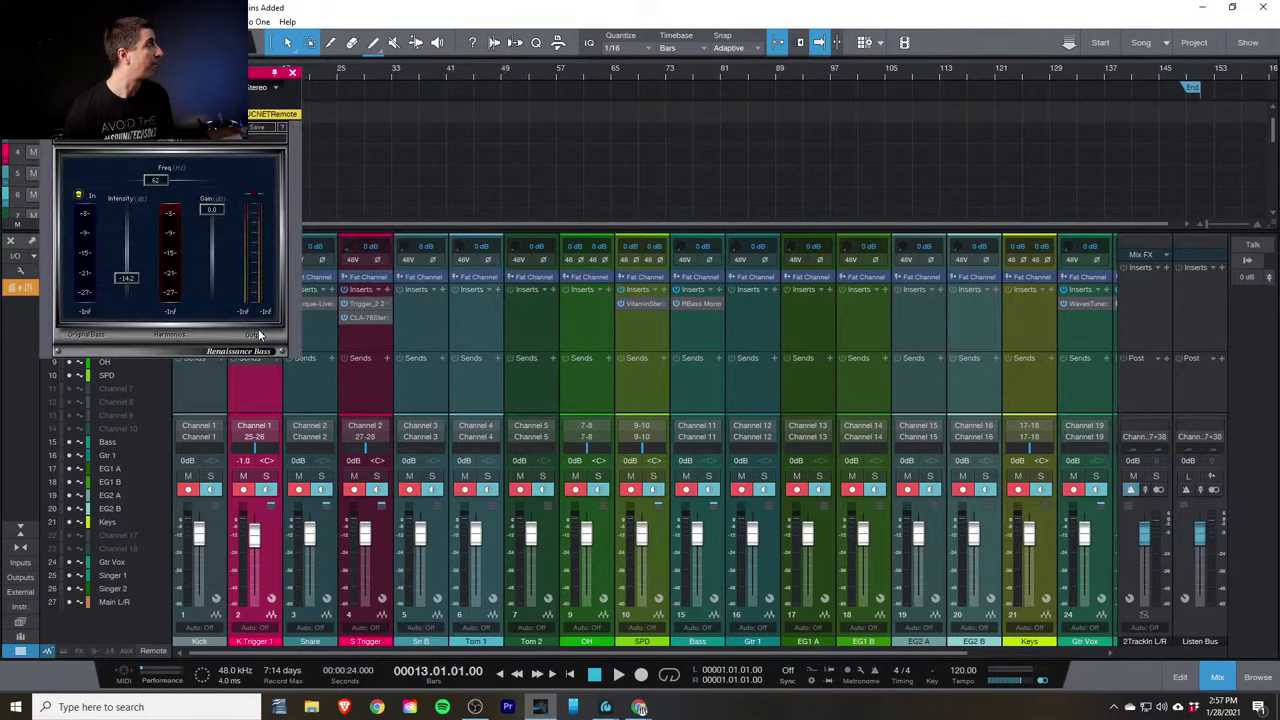
double_click(649, 303)
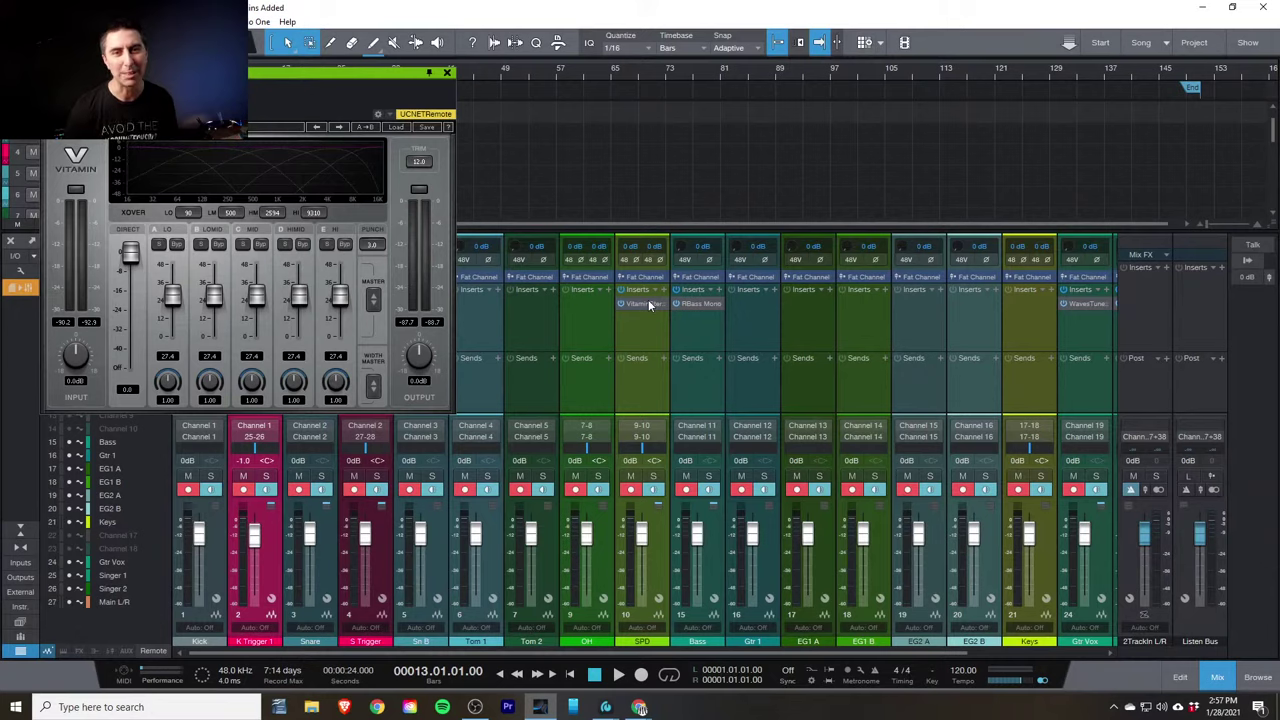
double_click(699, 303)
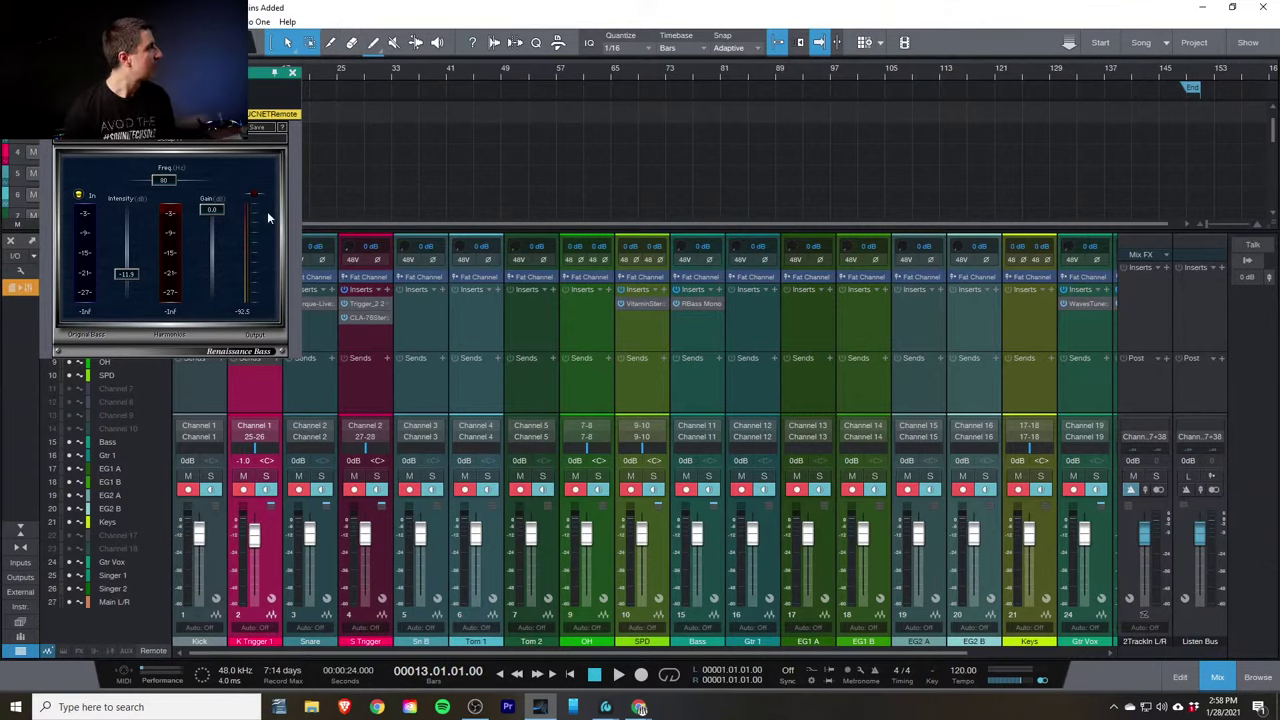
Open the Fat Channel of Tom 1 and examine its Equalizer page
left_click(472, 277)
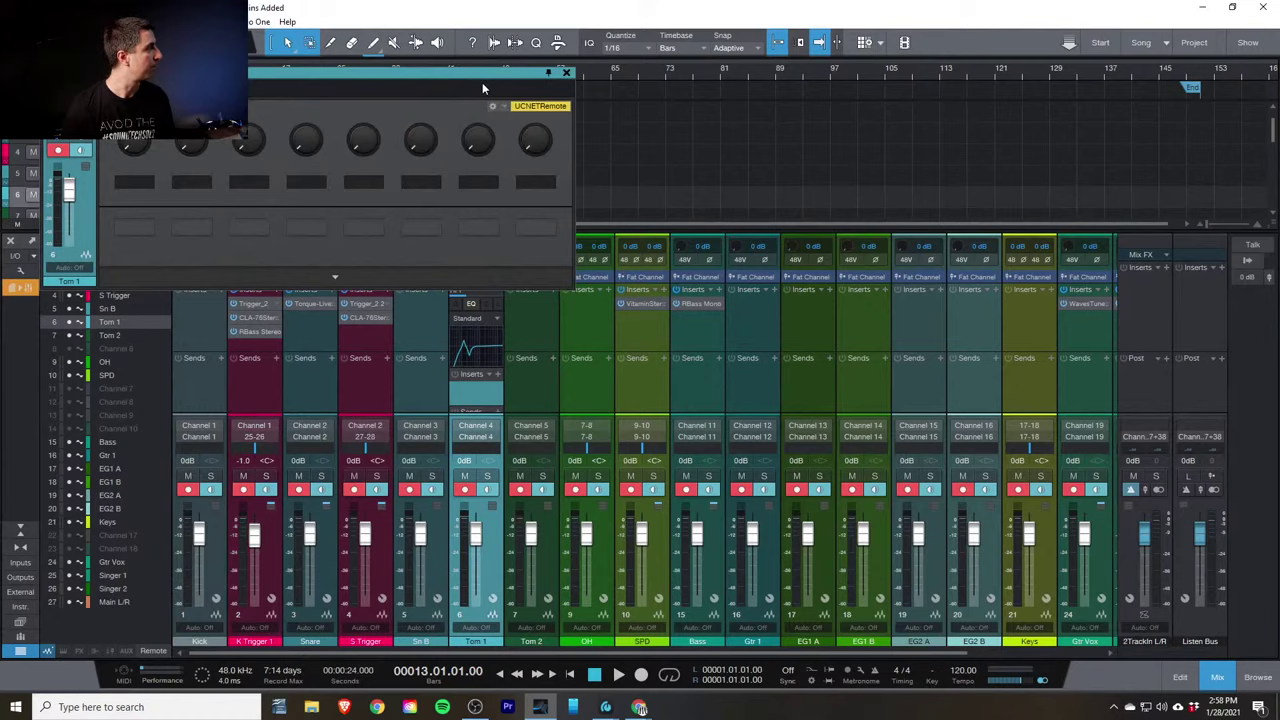
left_click(566, 73)
left_click(476, 278)
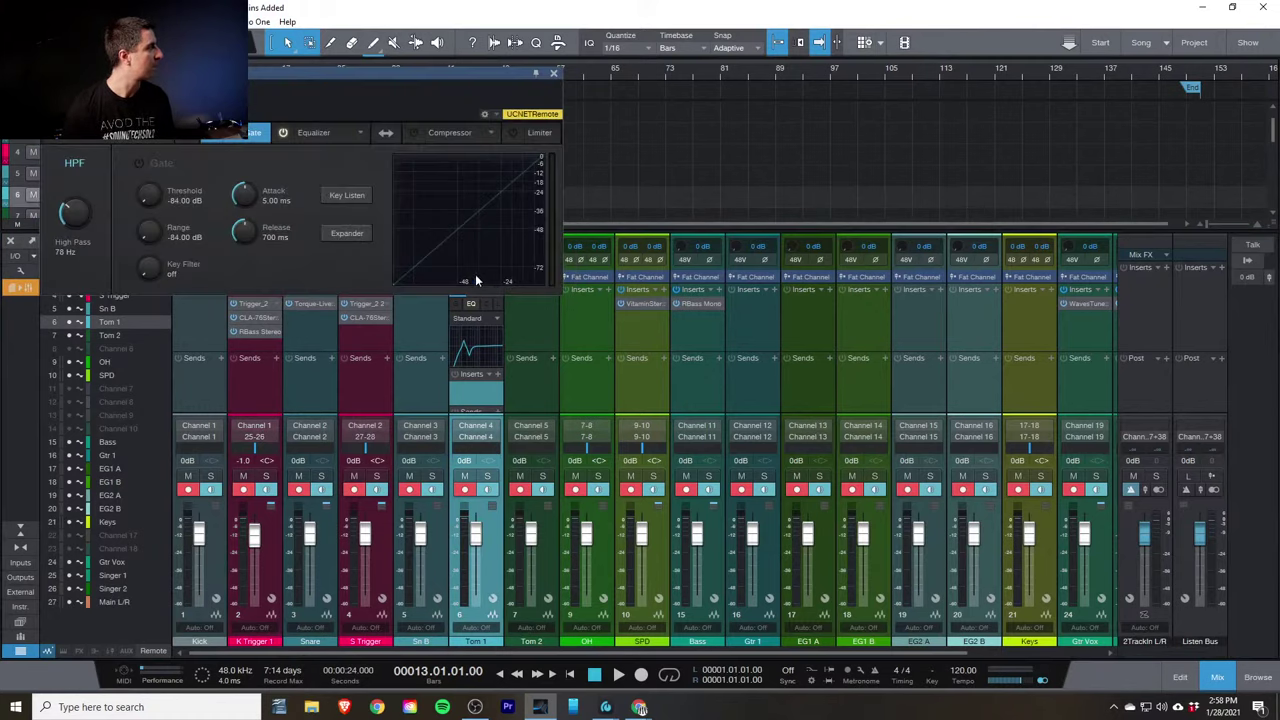
left_click_drag(392, 79, 600, 88)
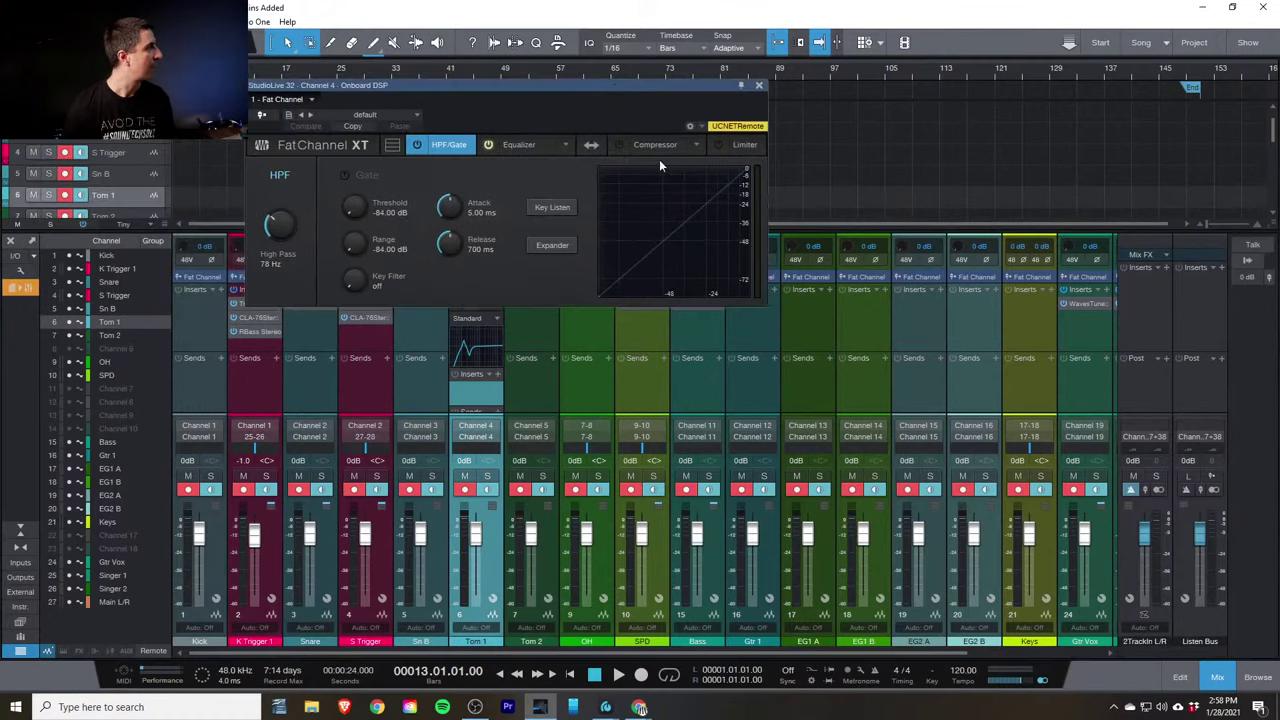
left_click(546, 147)
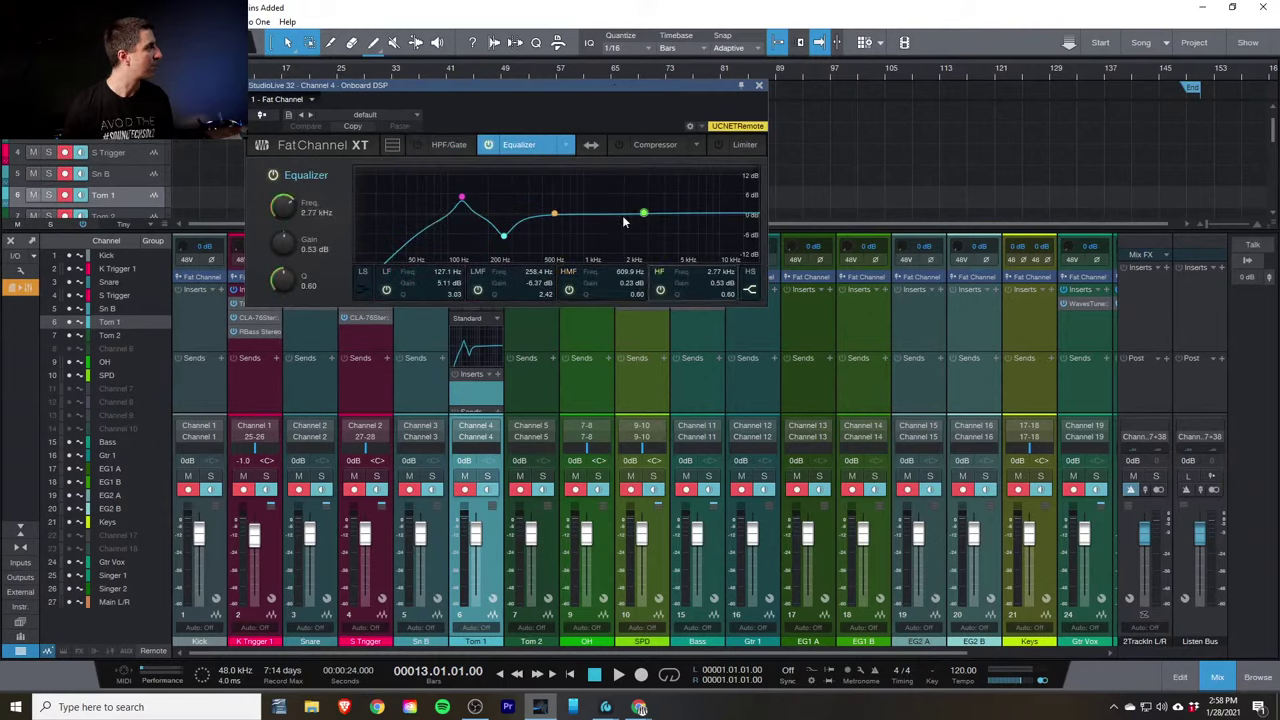
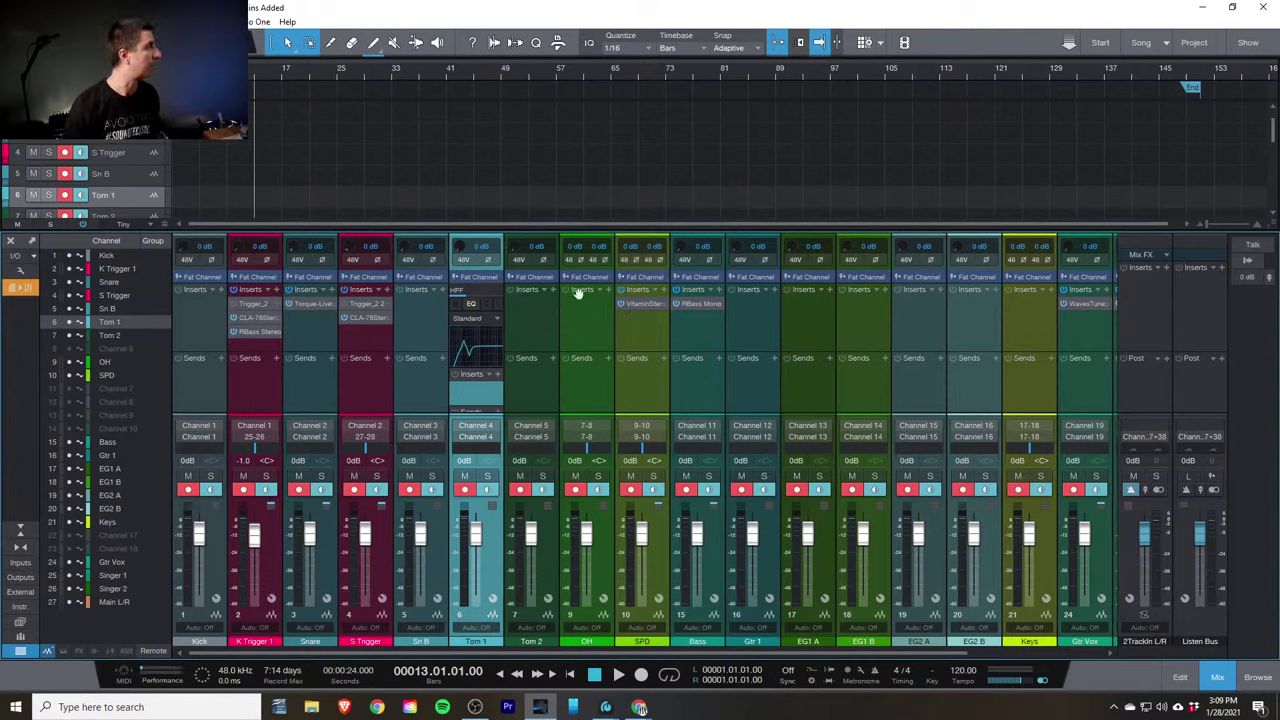
Insert iZotope Ozone 7 Vintage Tape on the OH channel and move its window clear of the channel list
left_click(606, 291)
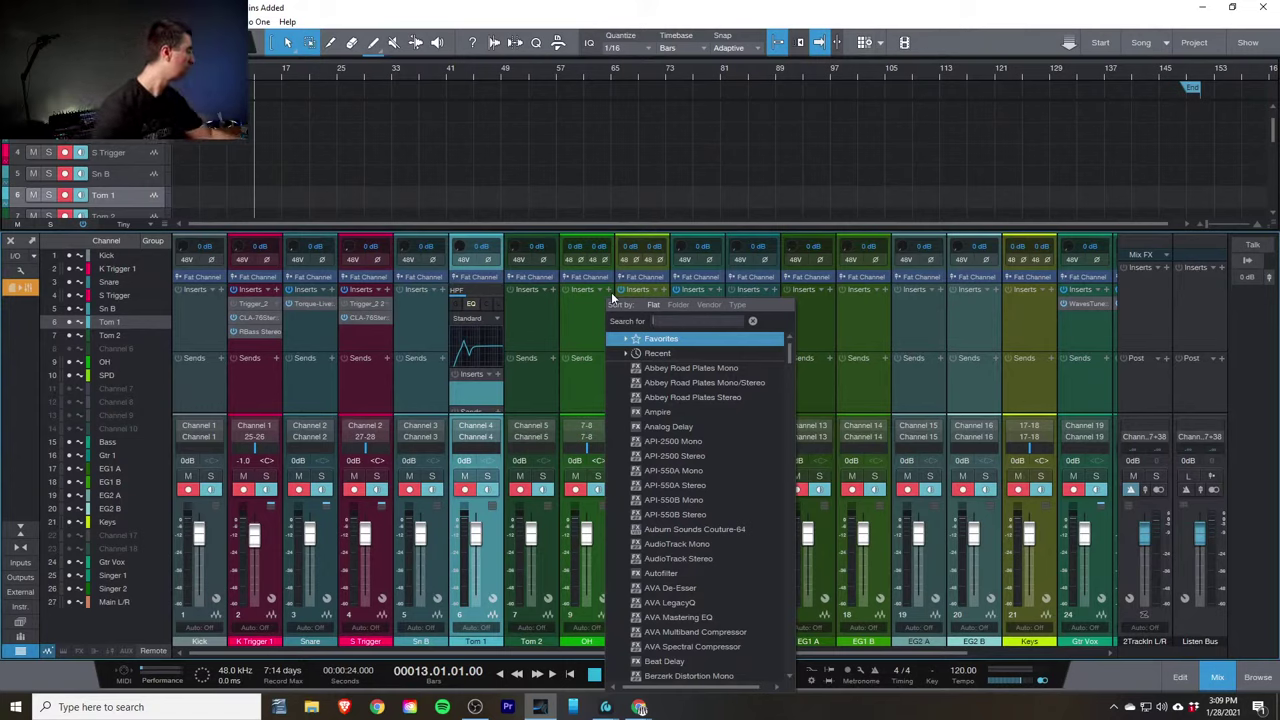
type("tape")
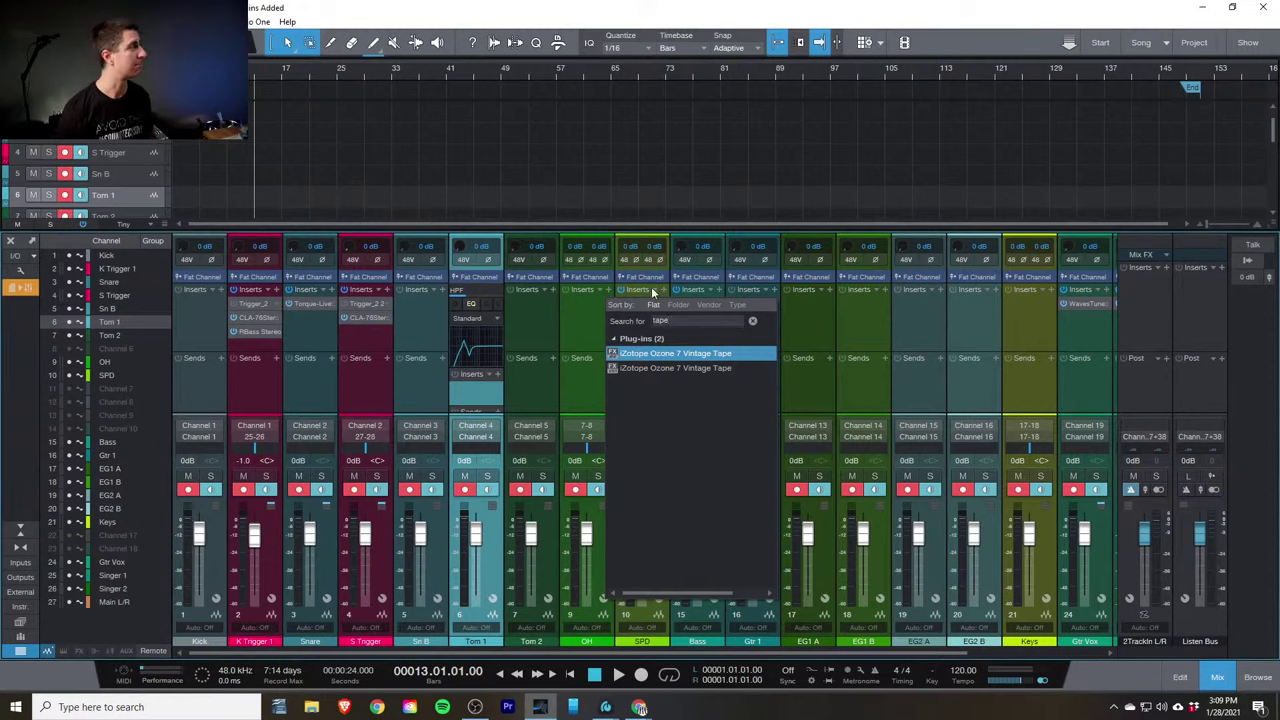
left_click(640, 354)
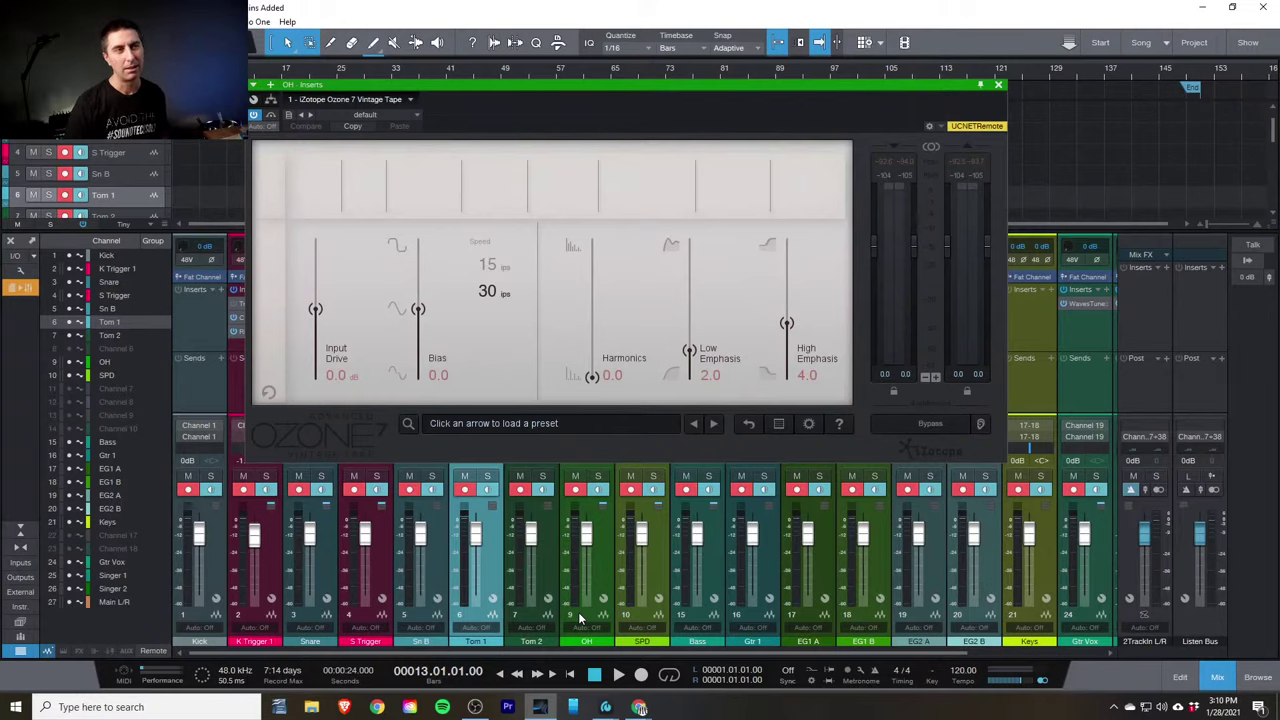
left_click_drag(580, 81, 743, 53)
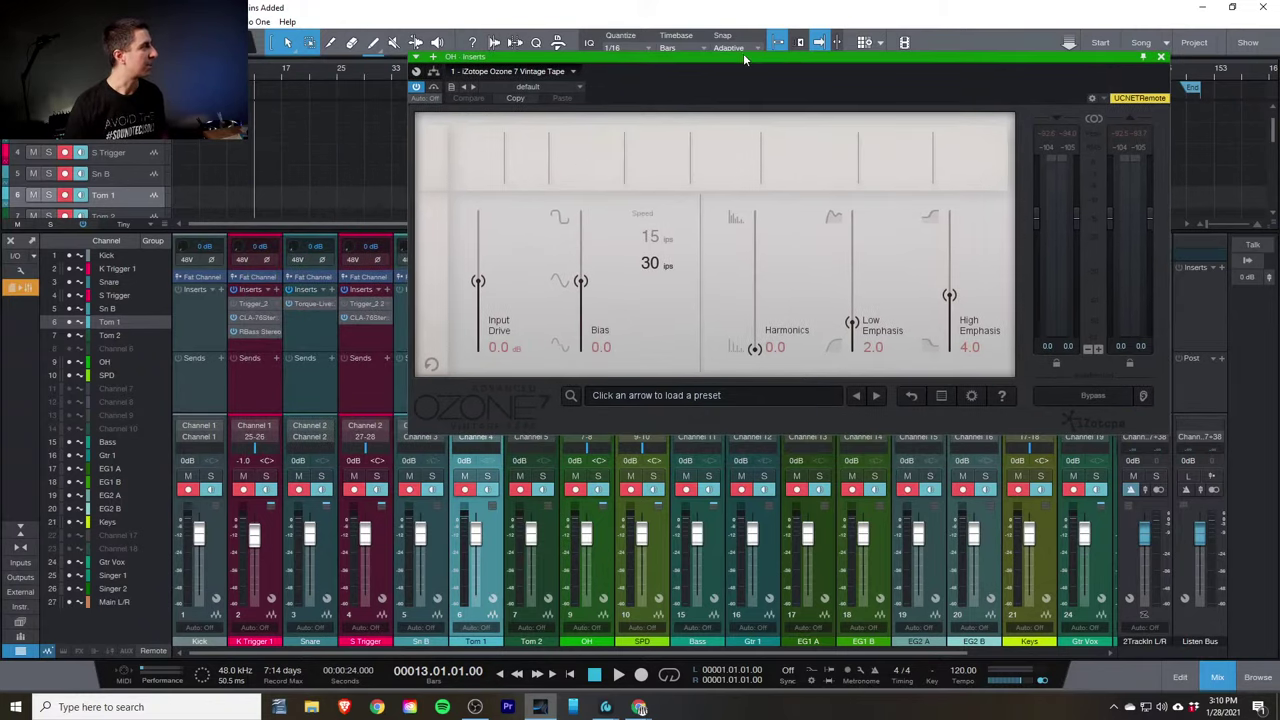